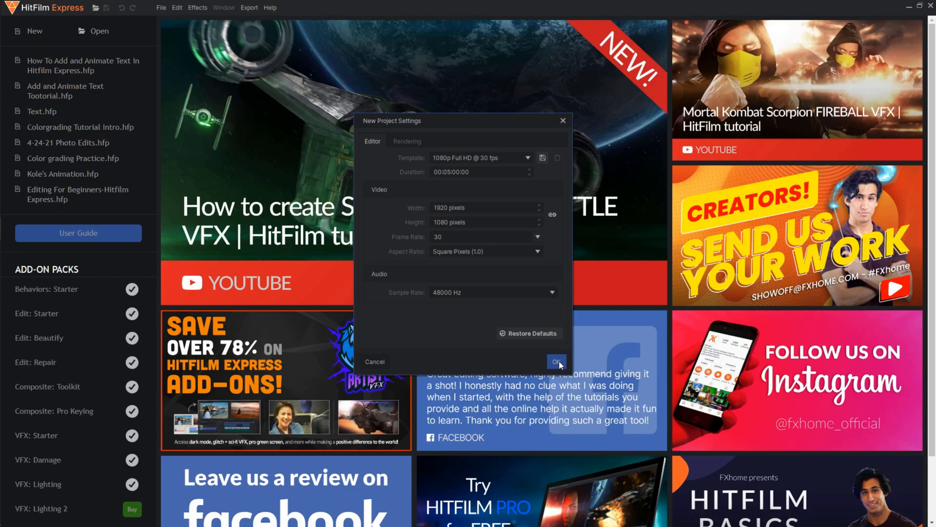
- Create a 1080p Full HD project at 30 fps and add a composite shot with the default properties
left_click(559, 361)
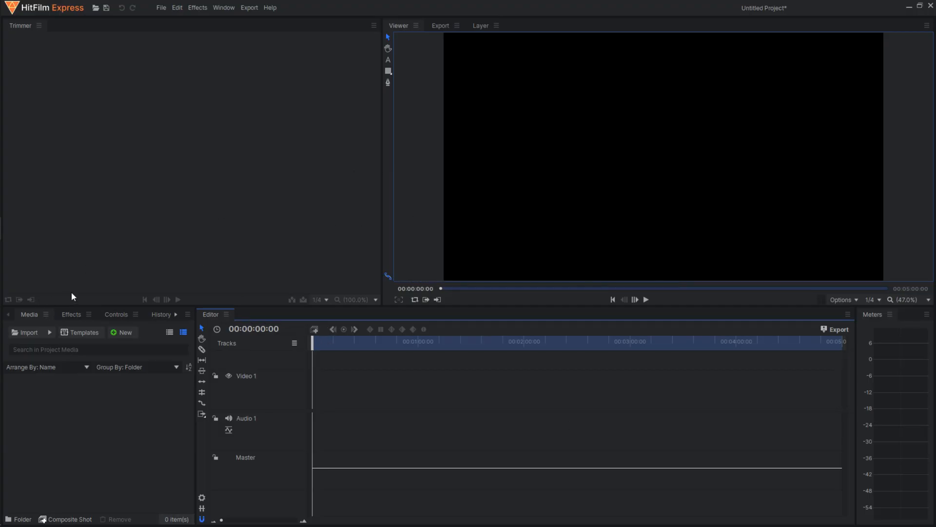
left_click(203, 253)
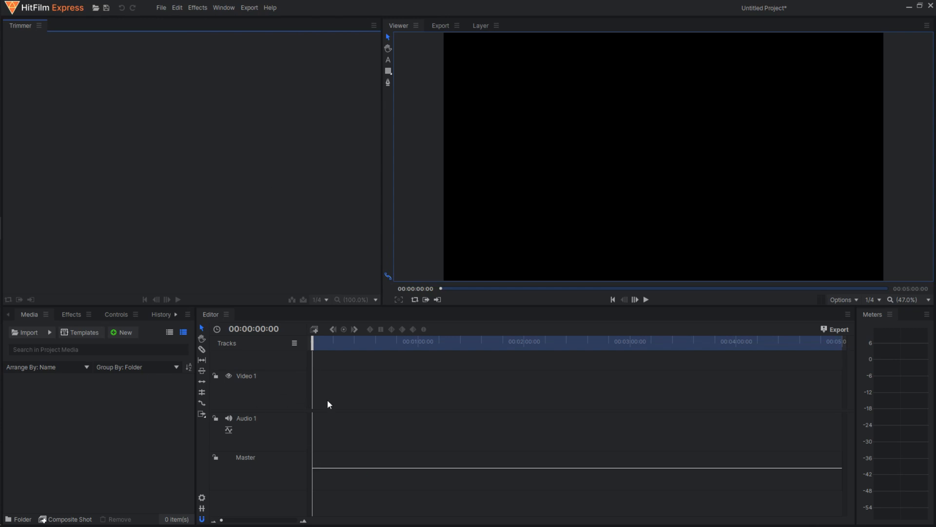
left_click(124, 332)
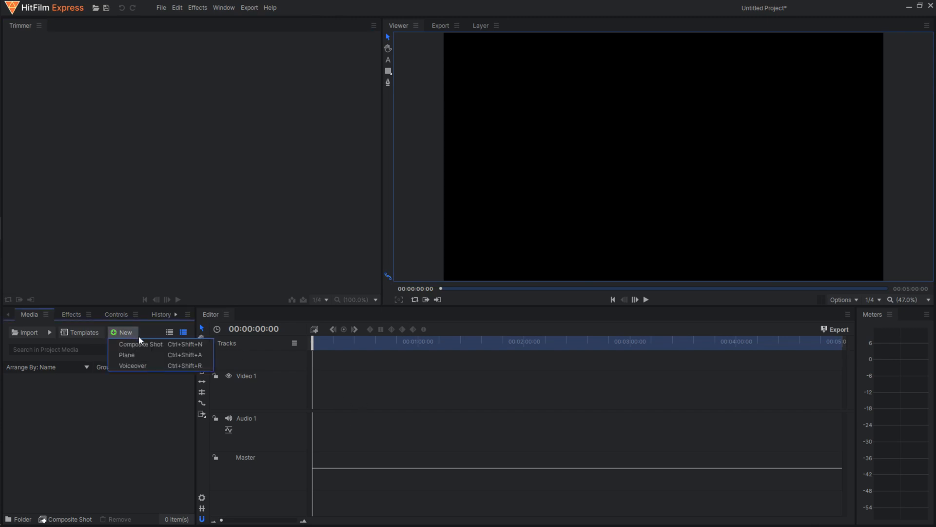
left_click(142, 340)
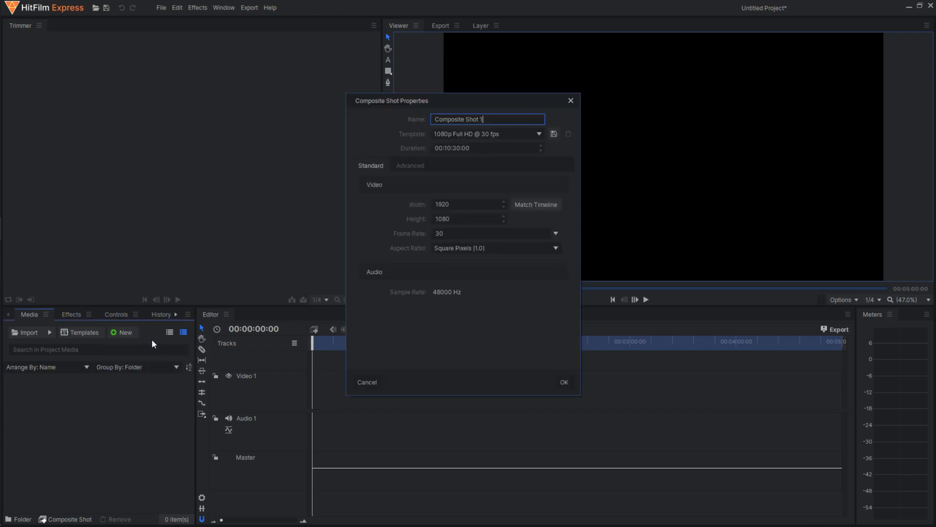
left_click(563, 384)
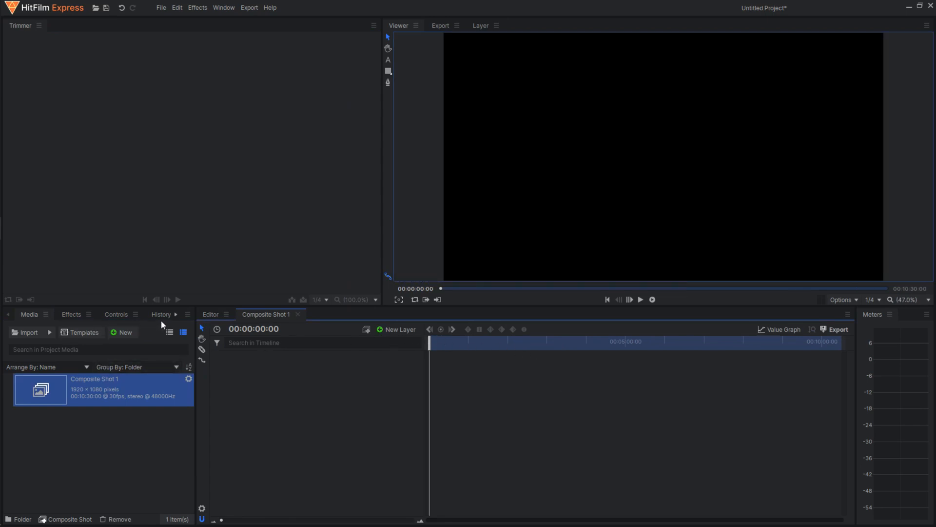
- Show the text settings and draw a large text box covering most of the composite shot's frame
left_click(176, 317)
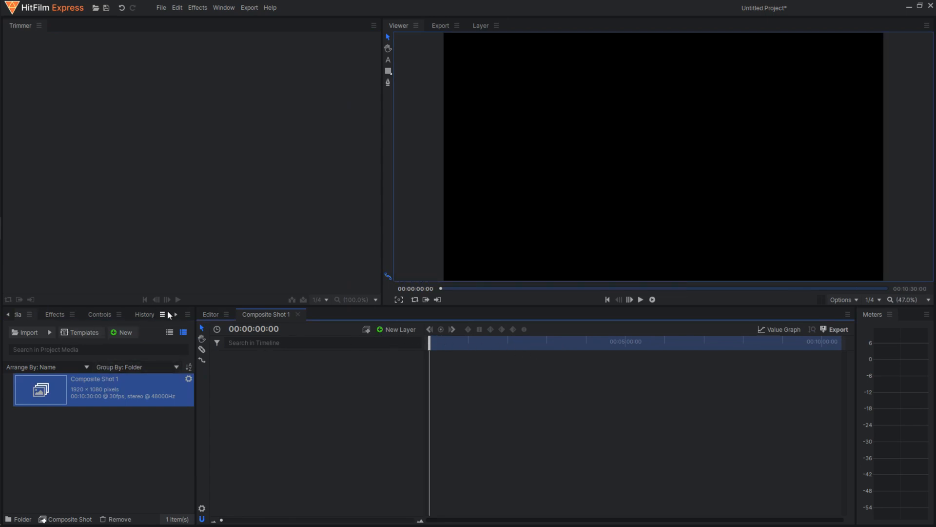
left_click(176, 315)
left_click(146, 314)
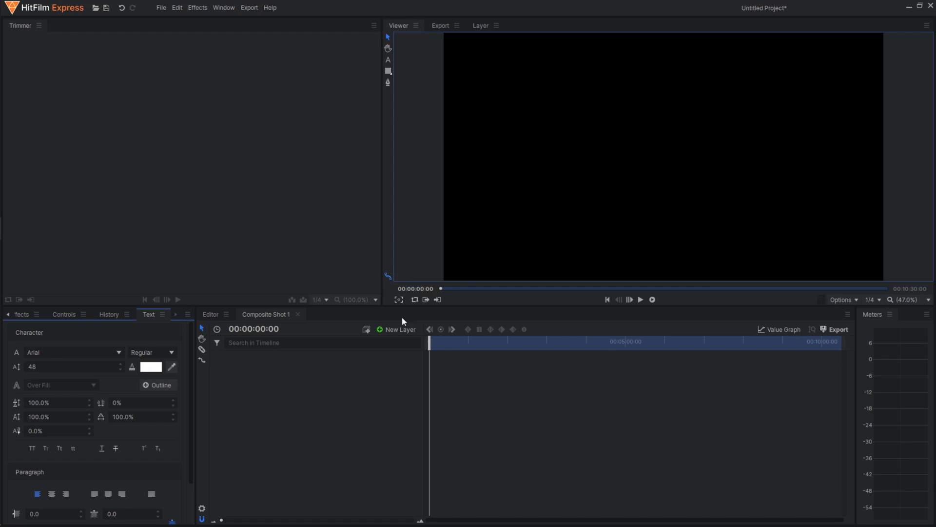
left_click(398, 330)
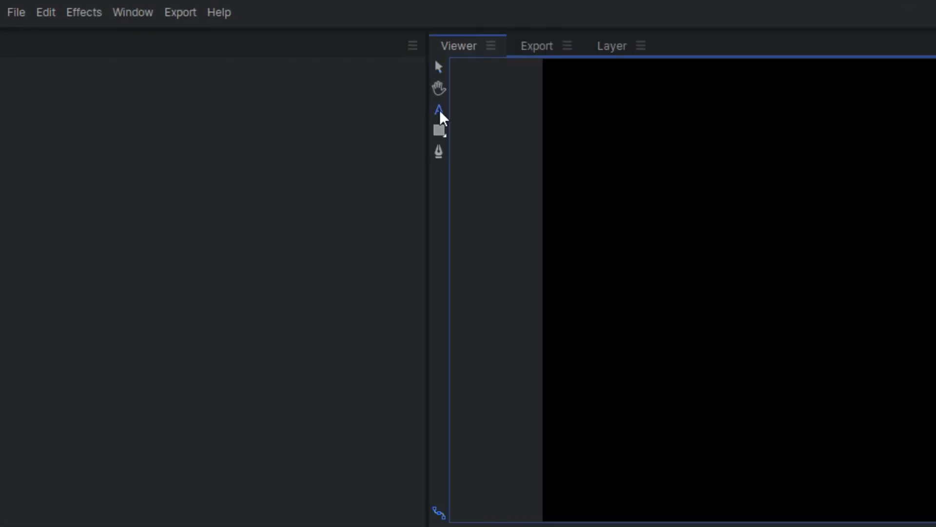
left_click(388, 60)
left_click_drag(577, 89, 935, 448)
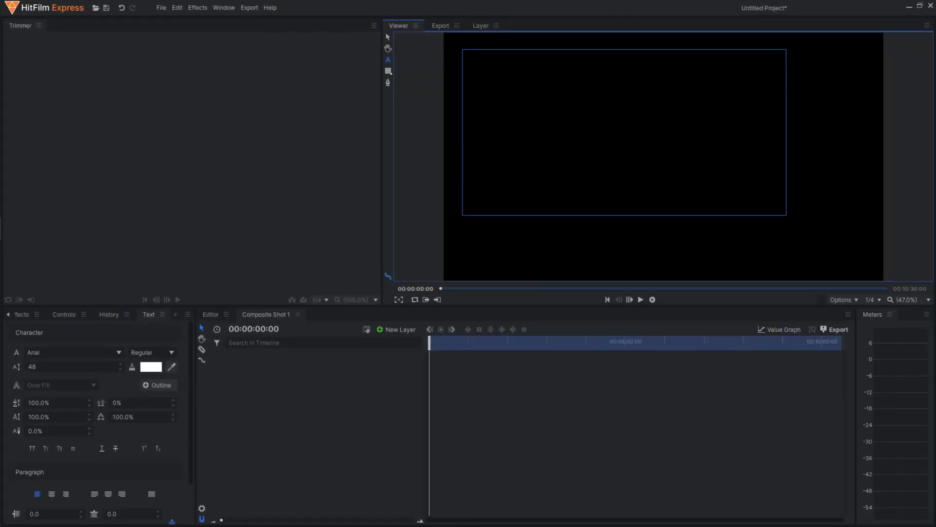
left_click_drag(844, 242, 859, 248)
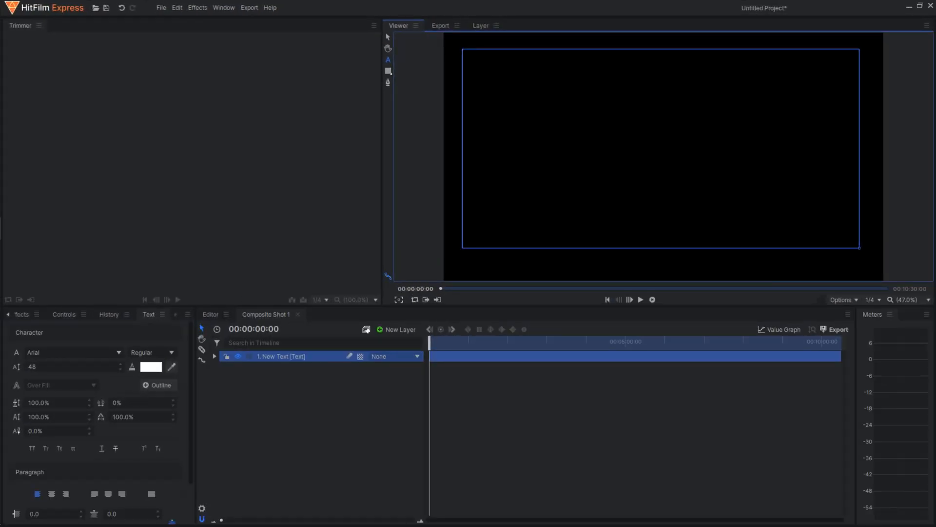
type("gfdasgfdasgds")
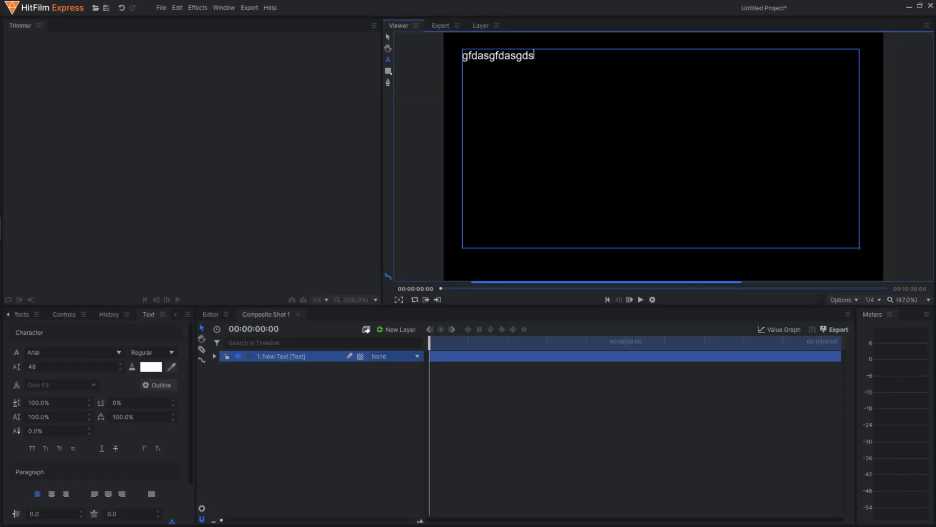
type("gdsgsgsdgsdgsg")
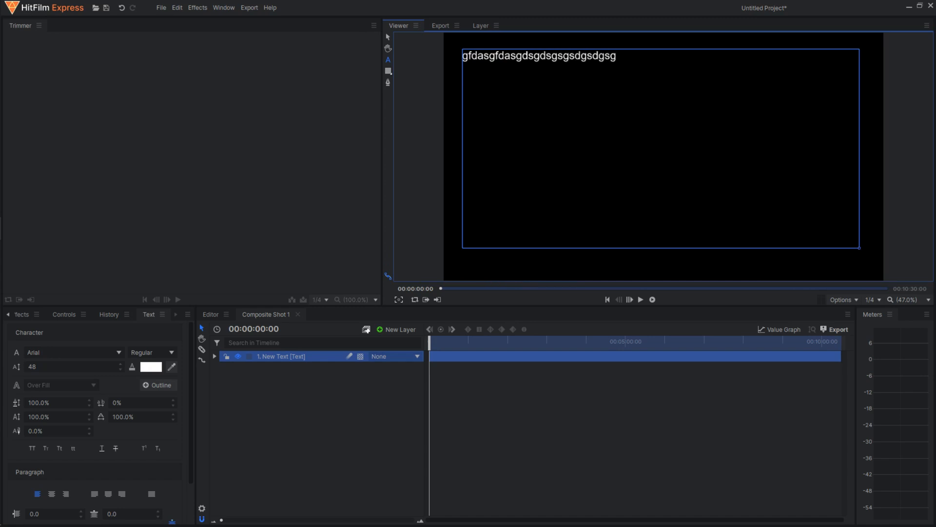
key("BackSpace")
key("BackSpace")
key("BackSpace")
key("BackSpace")
key("BackSpace")
key("BackSpace")
key("BackSpace")
key("BackSpace")
key("BackSpace")
key("BackSpace")
key("BackSpace")
key("BackSpace")
key("BackSpace")
key("BackSpace")
key("BackSpace")
key("BackSpace")
key("BackSpace")
key("BackSpace")
key("BackSpace")
key("BackSpace")
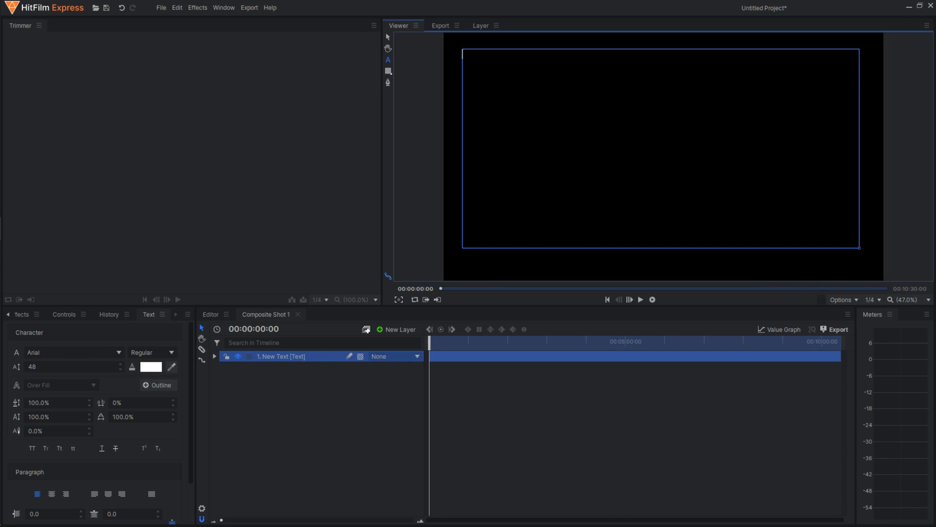
- Enter the word "Organick" in the text box
type("Org")
type("na")
key("BackSpace")
key("BackSpace")
type("a")
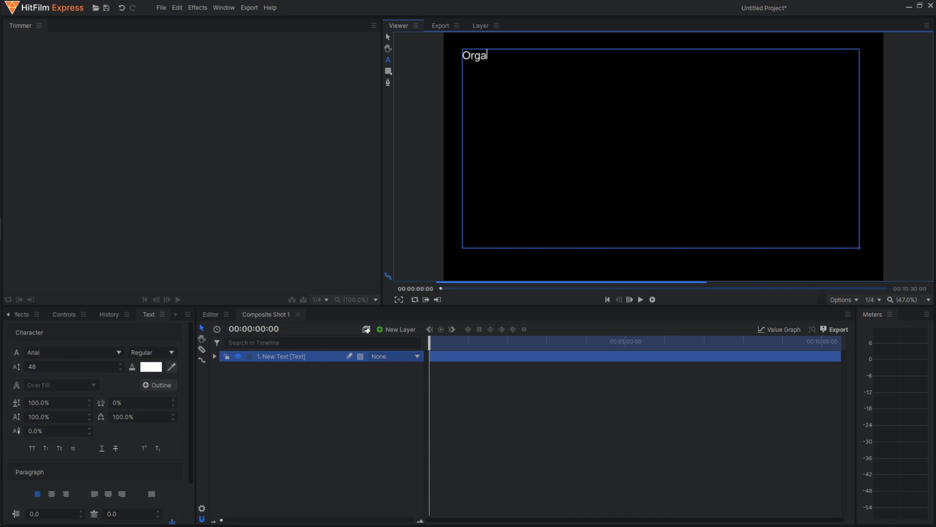
type("nick")
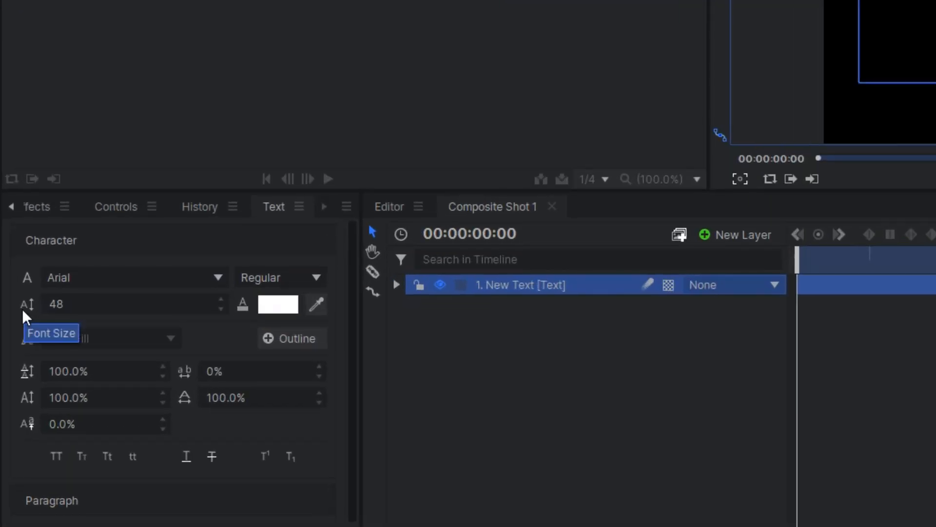
- Select the word in the text box and set its font size to 148
left_click_drag(60, 303, 82, 303)
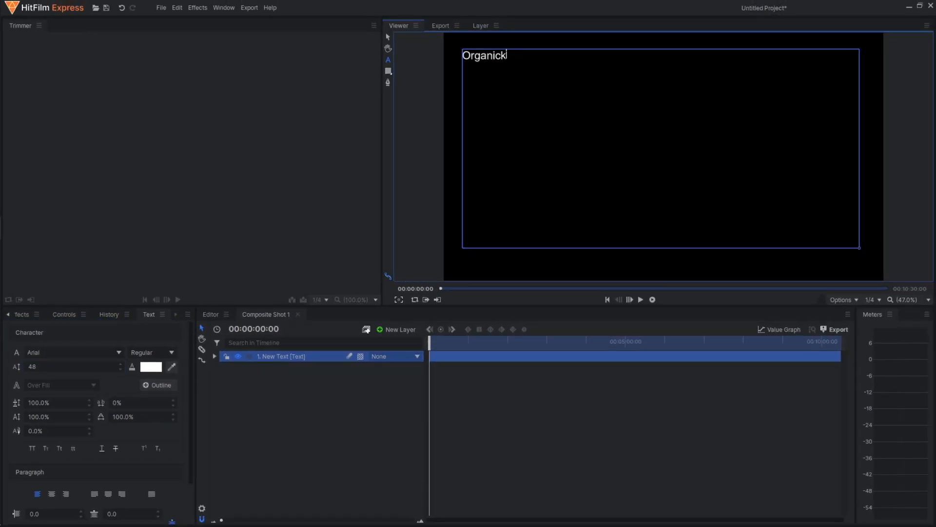
left_click_drag(507, 55, 408, 61)
left_click(28, 367)
type("1")
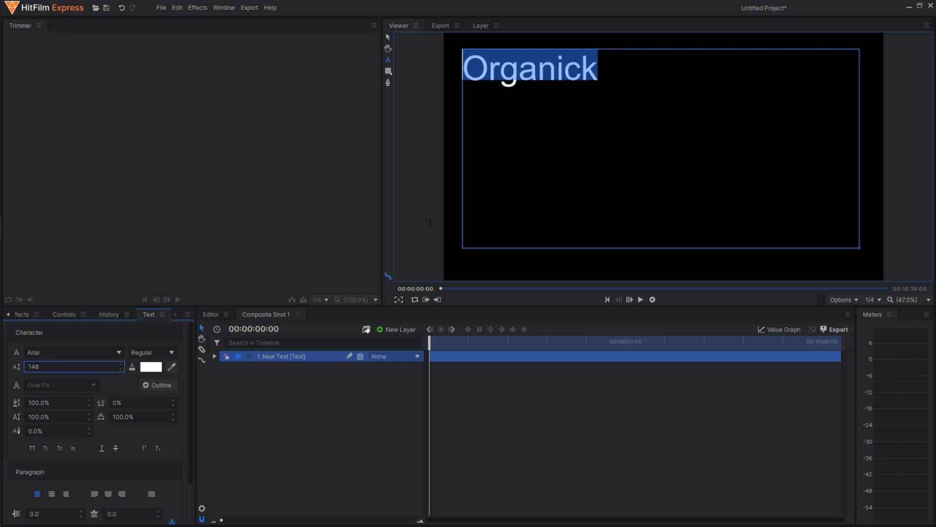
- Select all of the text and set its font size to 300
left_click(599, 71)
key("ctrl+a")
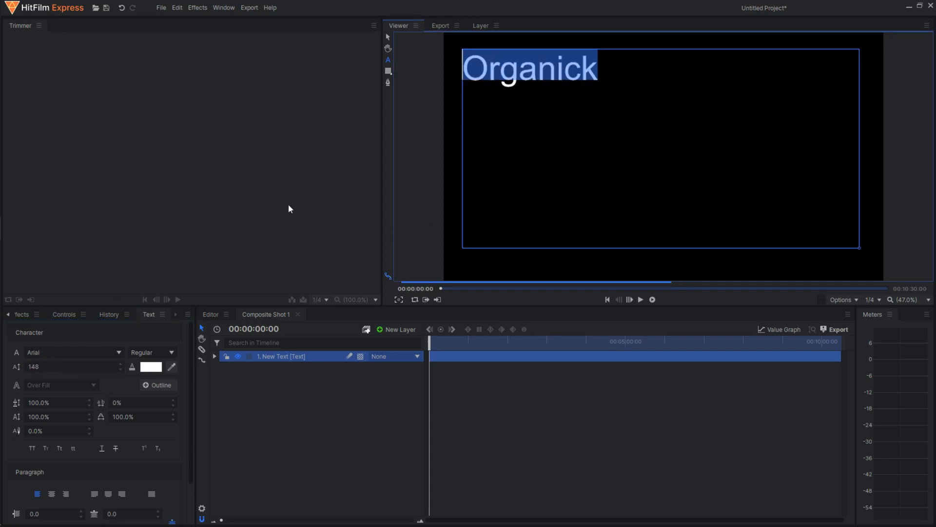
left_click(41, 367)
type("300")
key("Return")
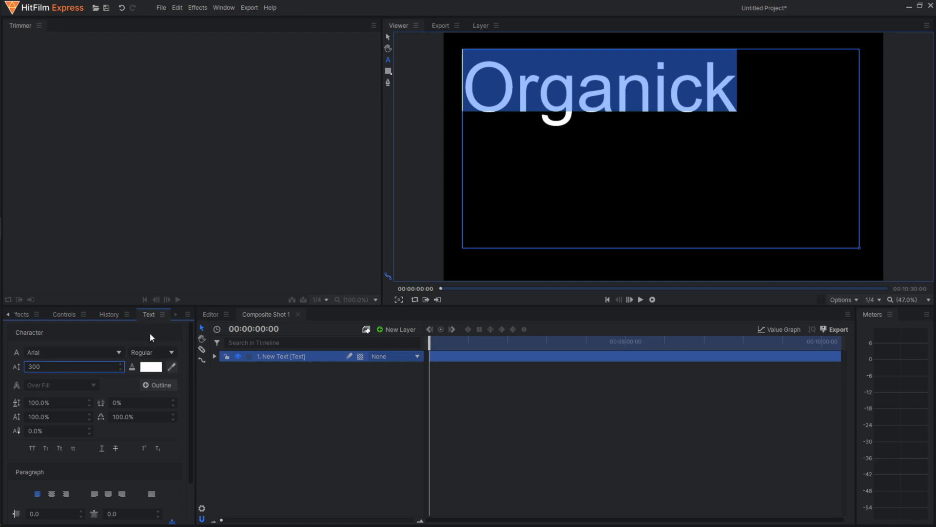
- Change the font of the selected text to Future Now
left_click(45, 353)
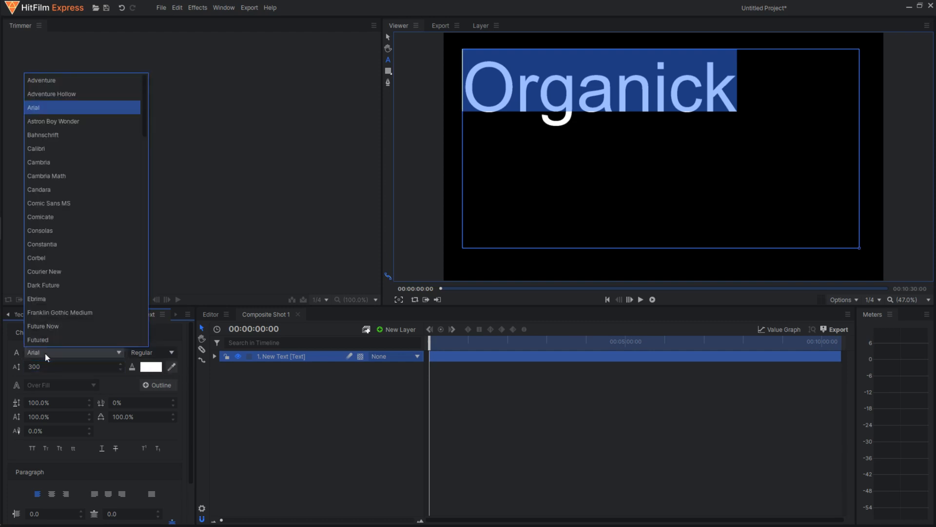
scroll(52, 288, "down", 1)
left_click(52, 288)
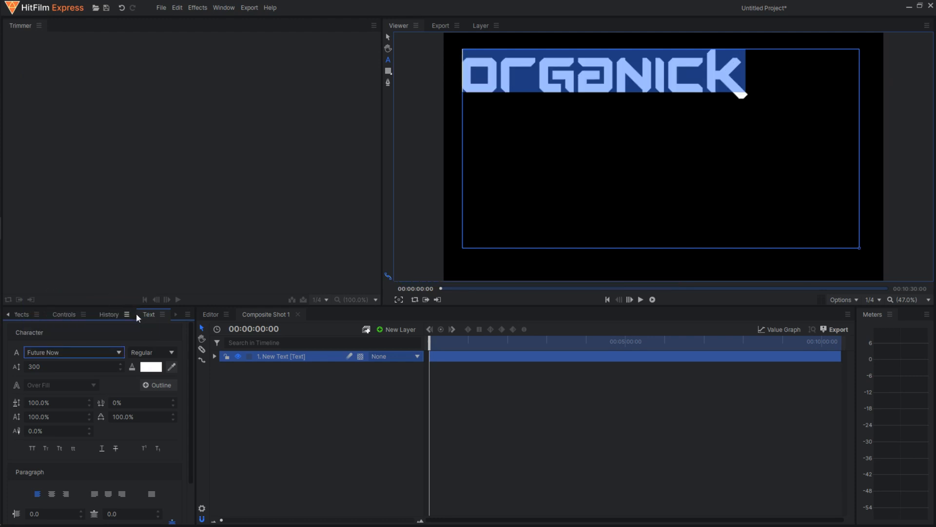
left_click(142, 351)
left_click(143, 352)
left_click(143, 351)
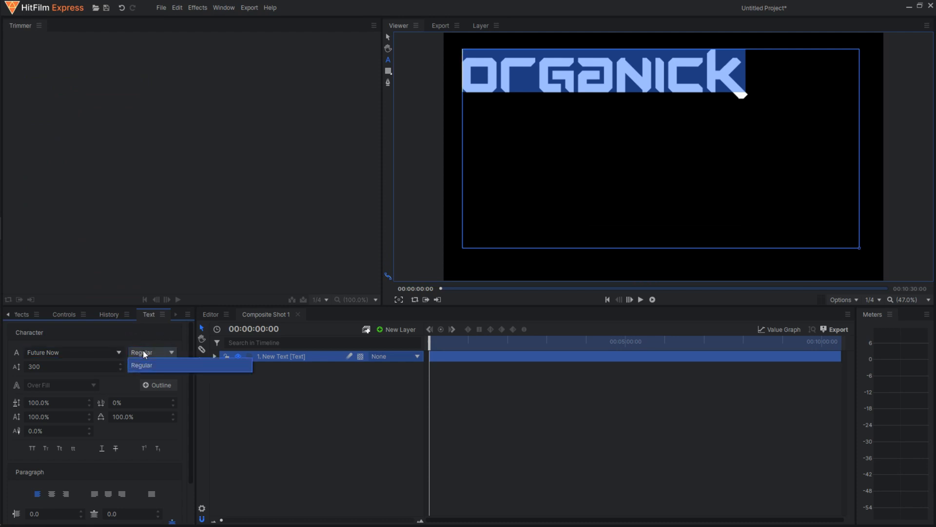
left_click(143, 350)
left_click(143, 350)
left_click(142, 350)
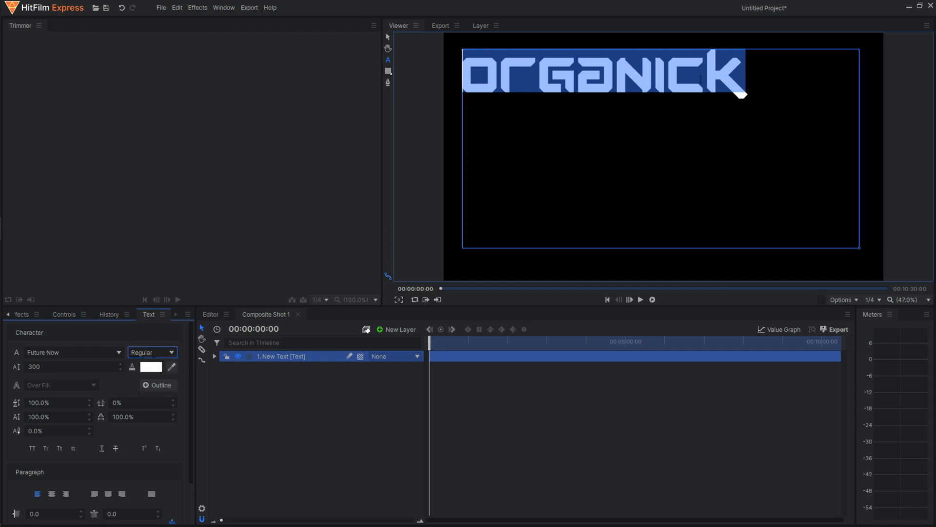
- Add an outline to the text, color it blue (#00aaff), and thicken it to about 10.67
left_click(158, 389)
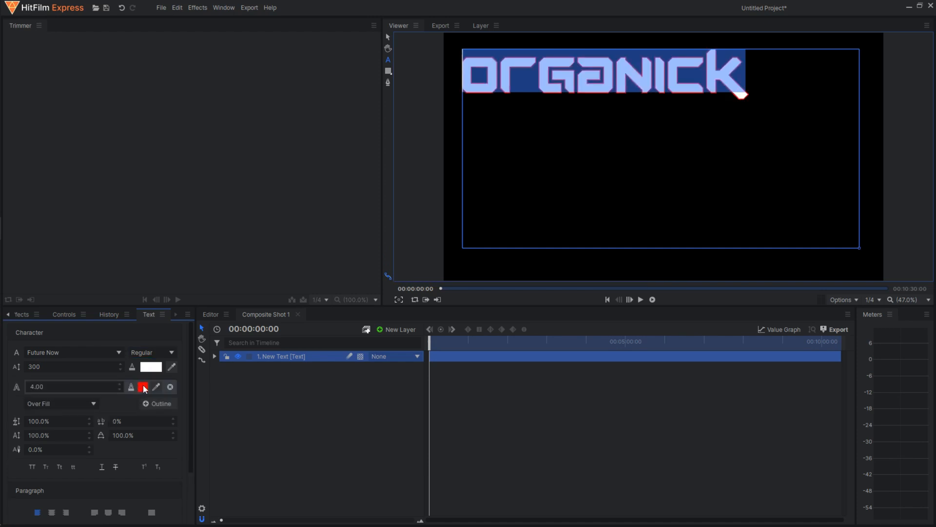
left_click(143, 388)
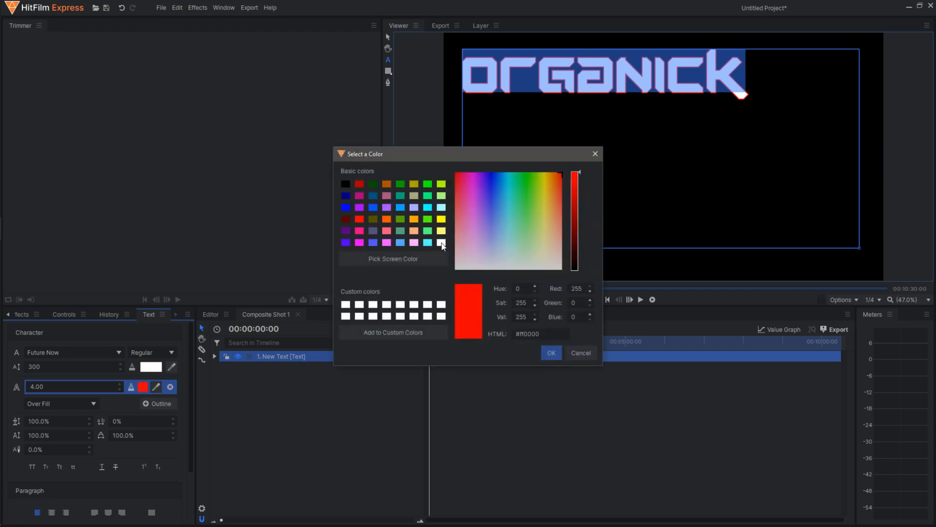
left_click(581, 353)
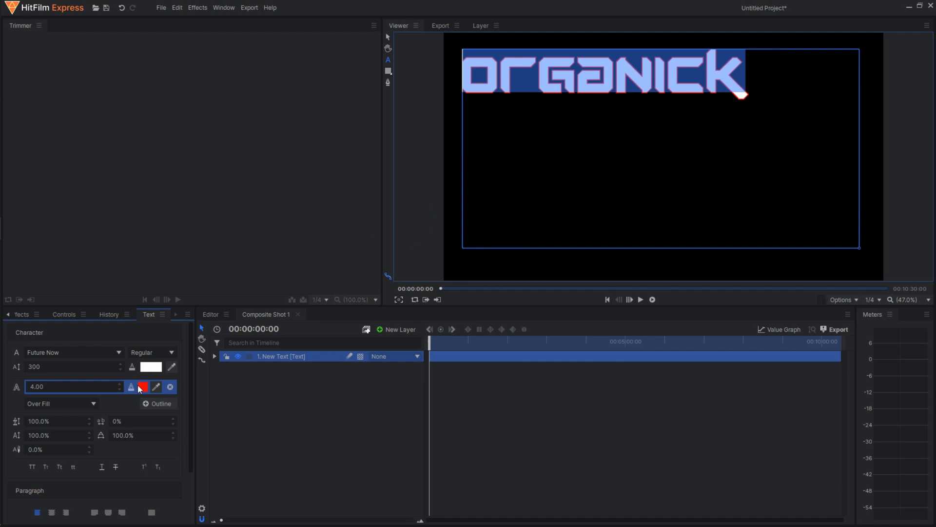
left_click(157, 385)
left_click(139, 388)
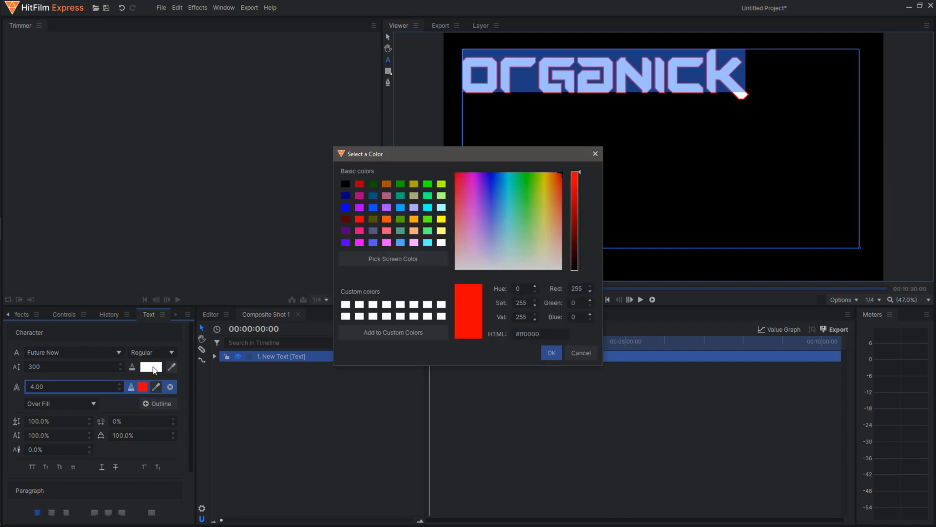
left_click(403, 208)
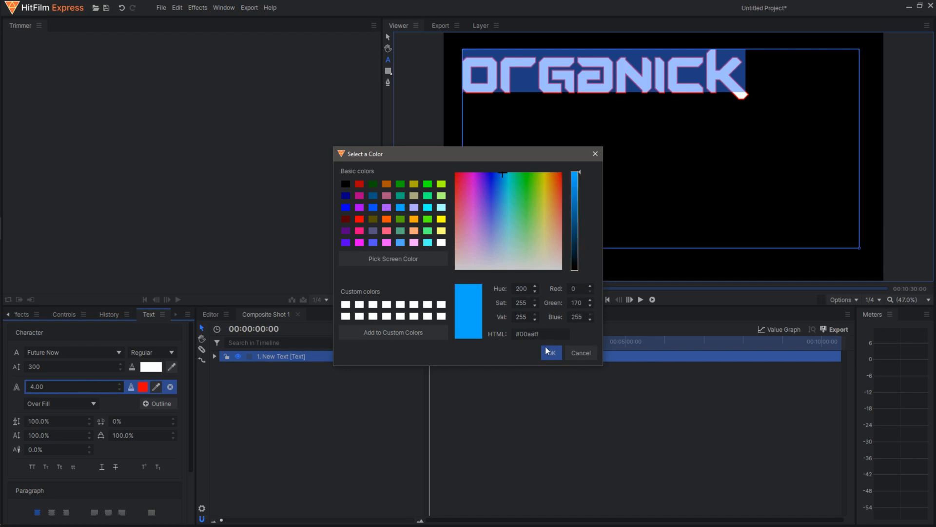
left_click(550, 352)
left_click_drag(97, 386, 109, 442)
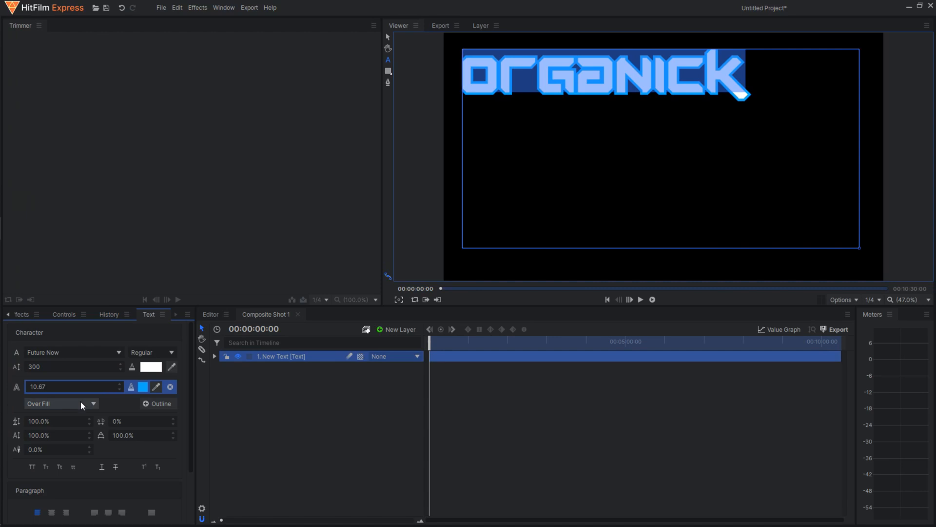
- Try the outline placements Under Fill and Centered on the text, and return to Over Fill
left_click(48, 404)
left_click(51, 428)
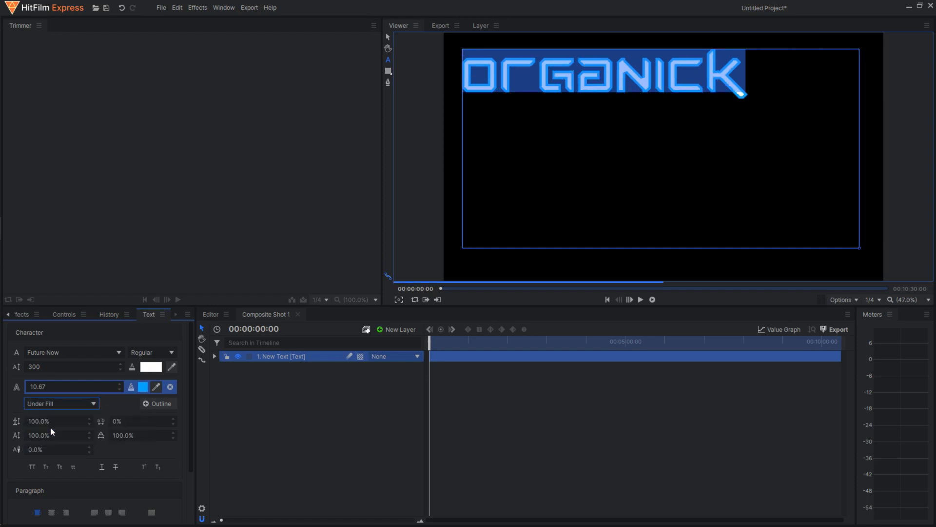
left_click(51, 403)
left_click(47, 444)
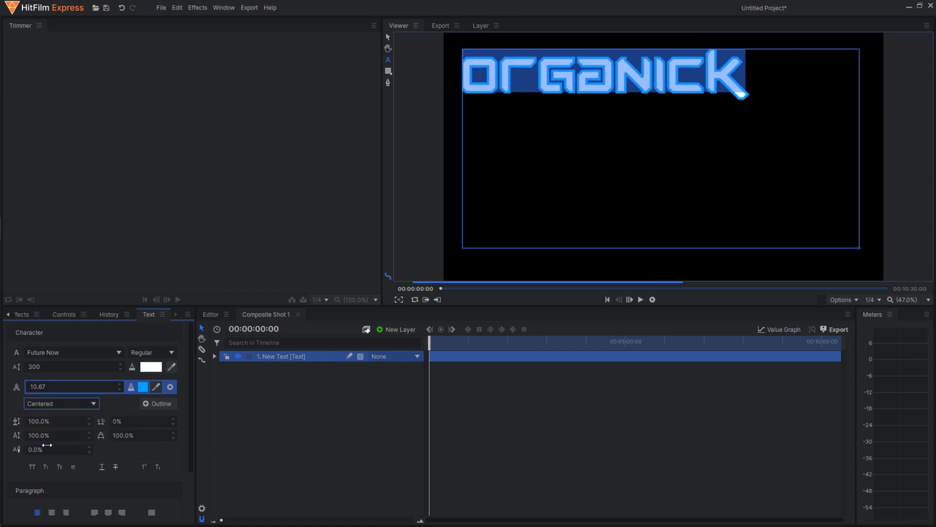
left_click(47, 404)
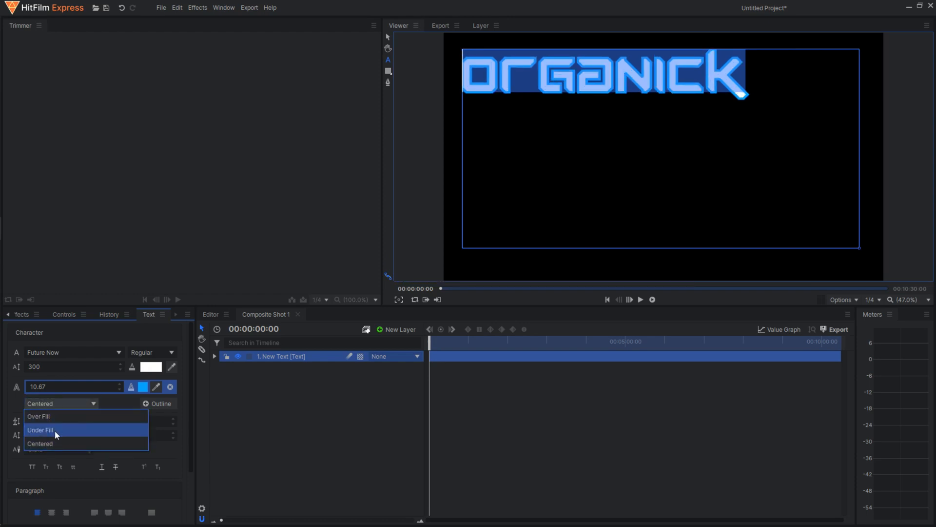
left_click(48, 416)
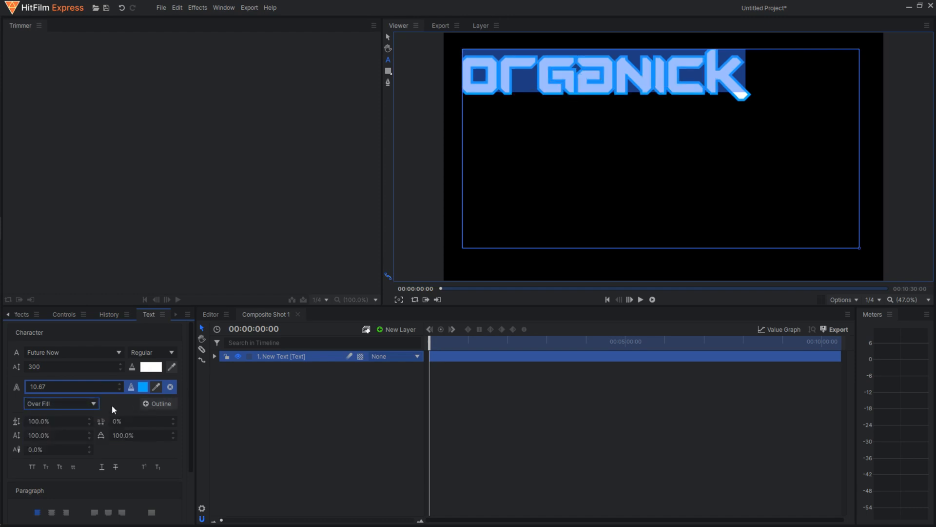
- Compare the Under Fill and Centered outline placements once more, ending on Over Fill
left_click(81, 405)
left_click(74, 427)
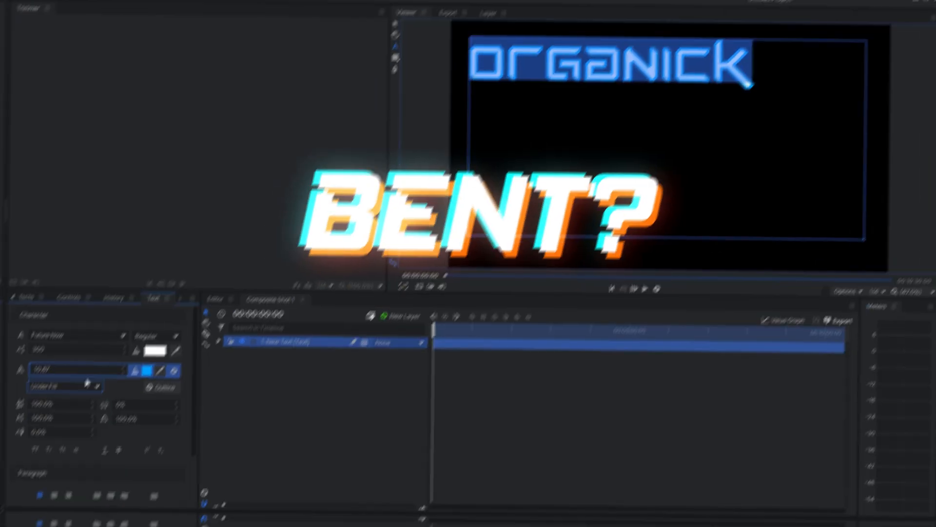
left_click(87, 383)
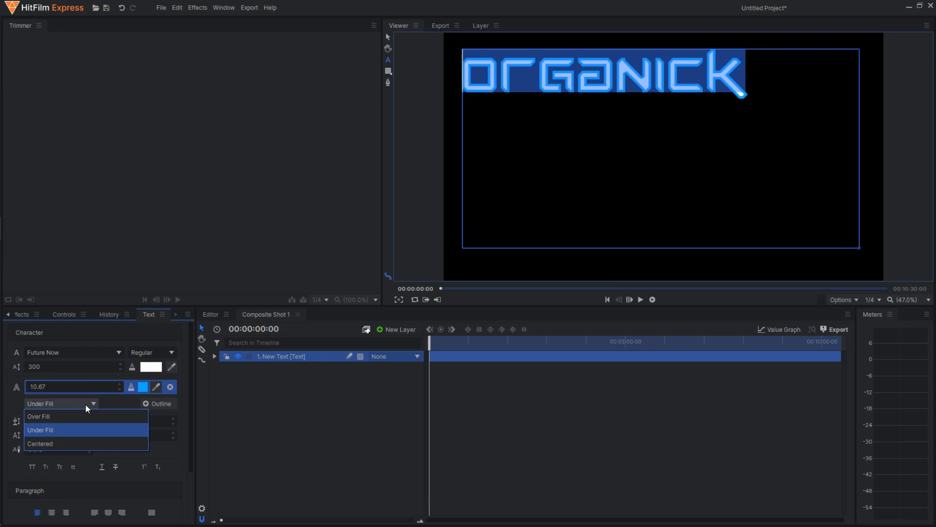
left_click(83, 442)
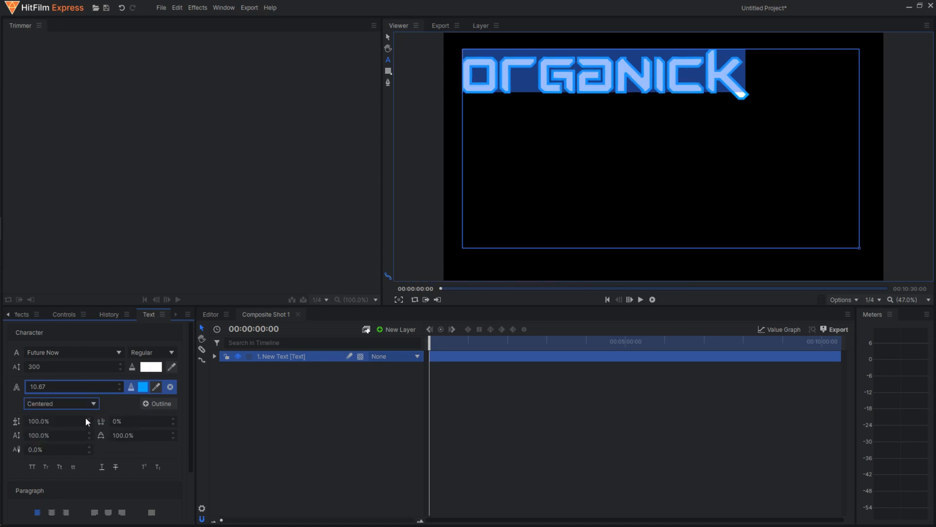
left_click(85, 403)
left_click(81, 422)
- Center the text horizontally in its text box and set its vertical alignment to Middle Alignment
scroll(113, 411, "down", 2)
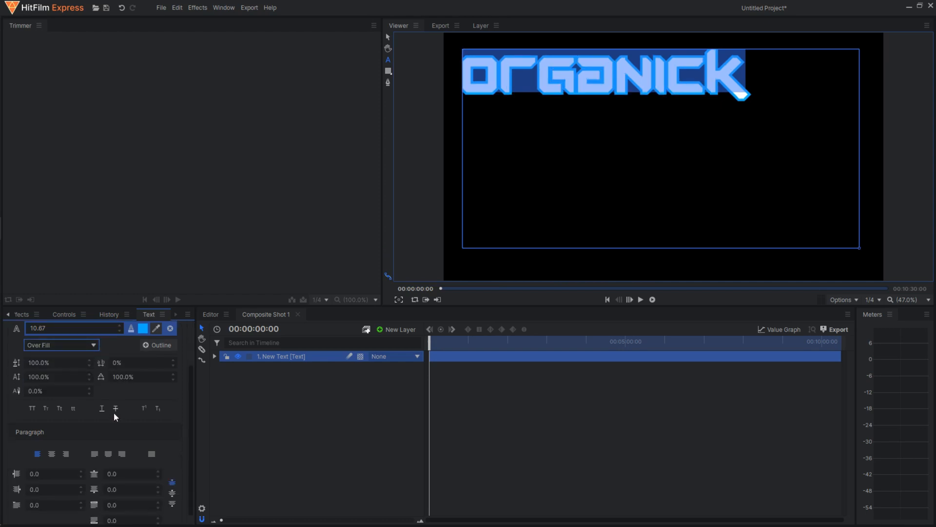
scroll(113, 412, "down", 1)
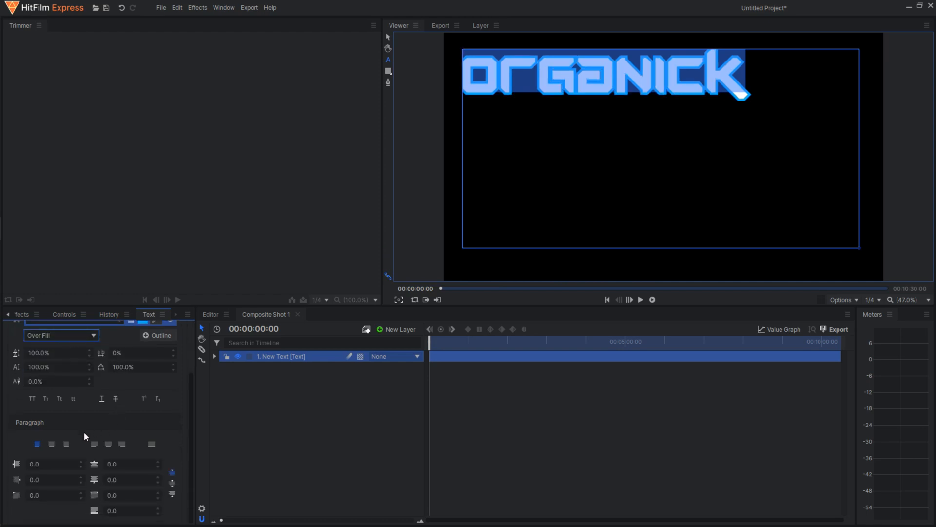
left_click(50, 444)
left_click(39, 442)
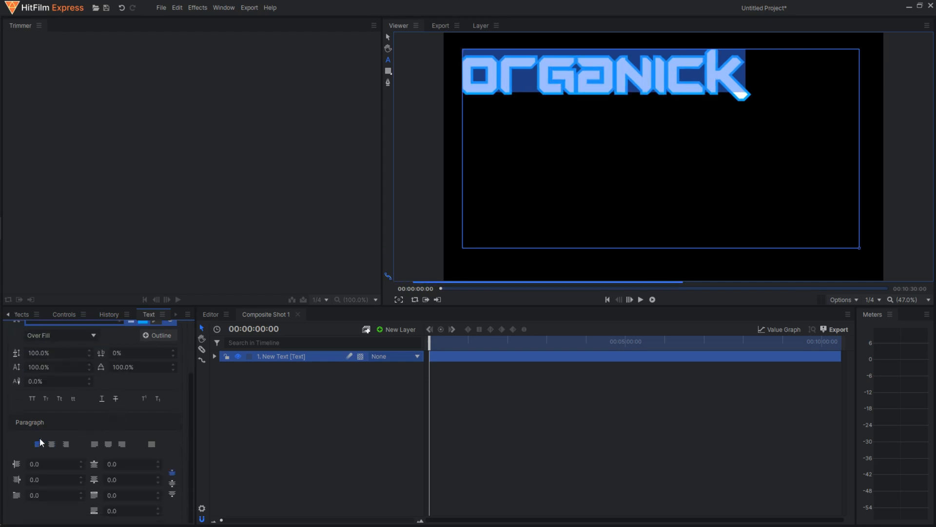
scroll(58, 439, "up", 1)
scroll(85, 442, "down", 1)
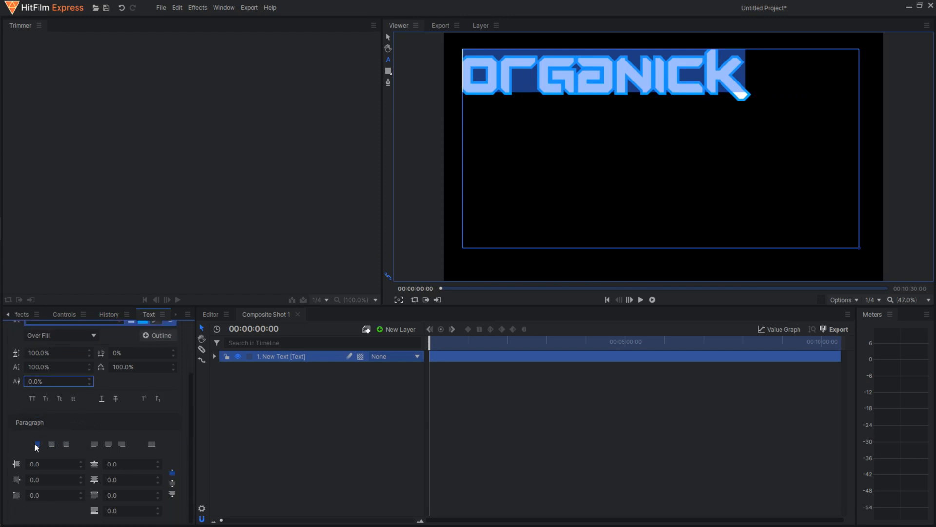
left_click(52, 444)
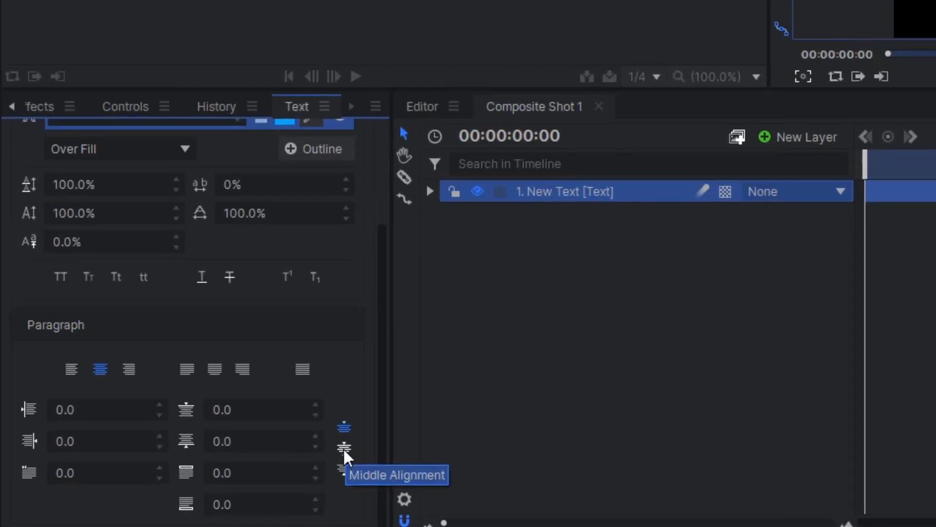
left_click(172, 483)
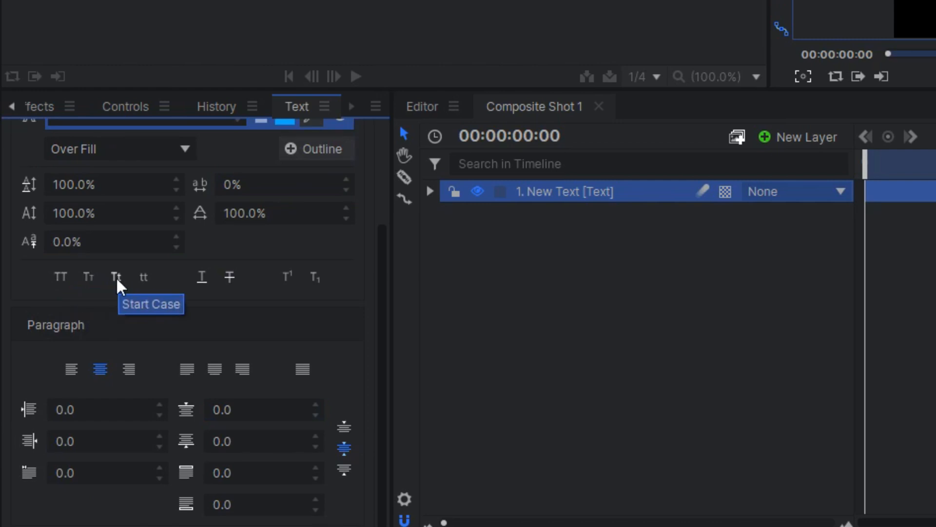
- Try Start Case, Small Caps, all caps, lowercase and underline on the selected text, and turn underline off again
left_click(117, 281)
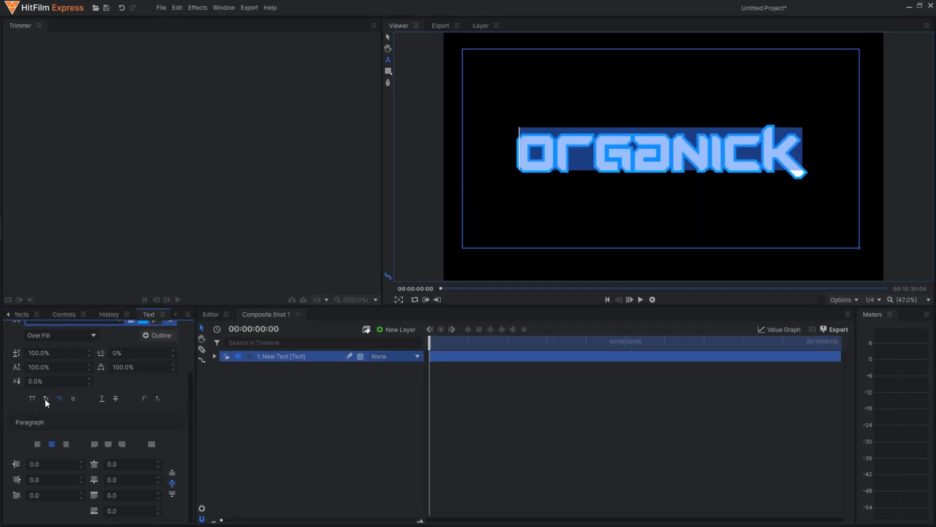
left_click(46, 398)
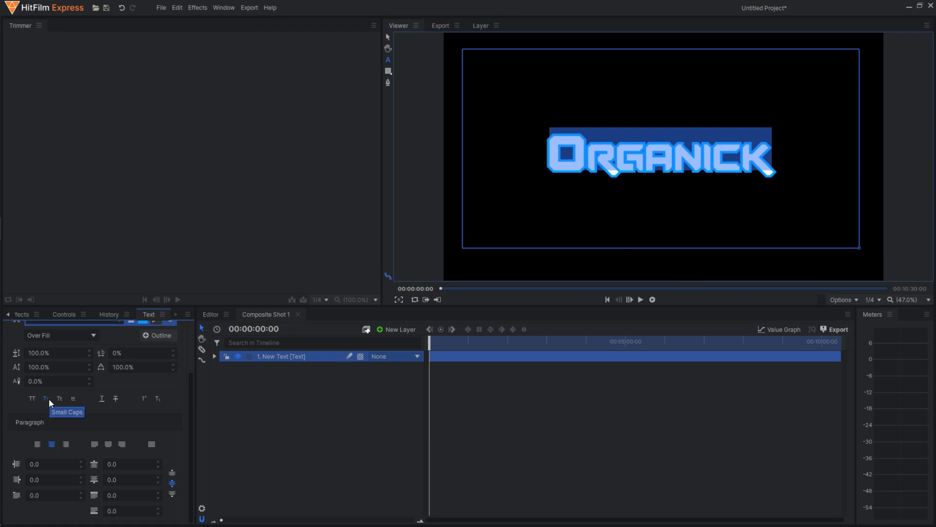
left_click(33, 398)
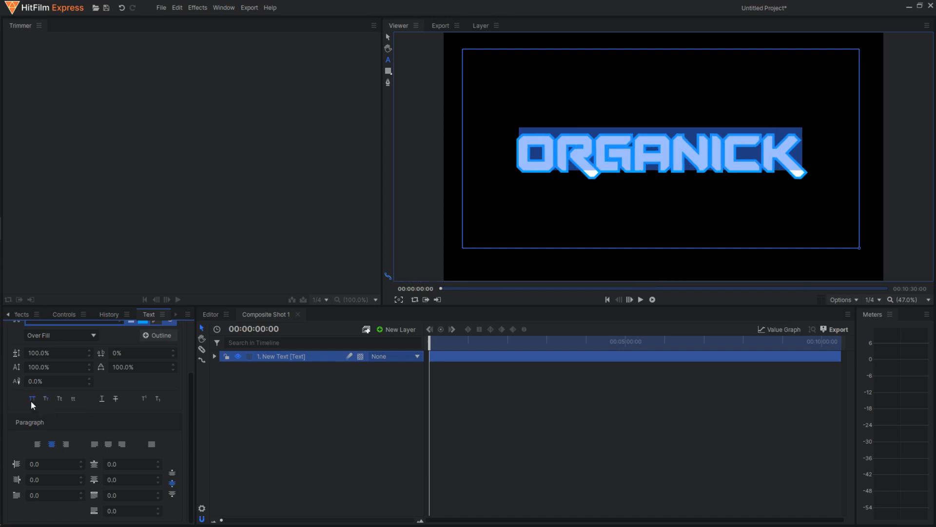
left_click(59, 399)
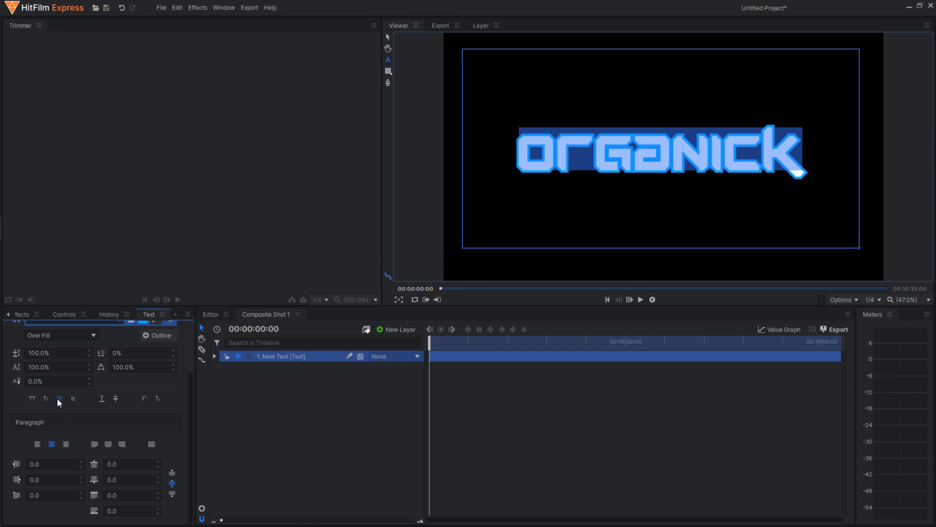
left_click(29, 398)
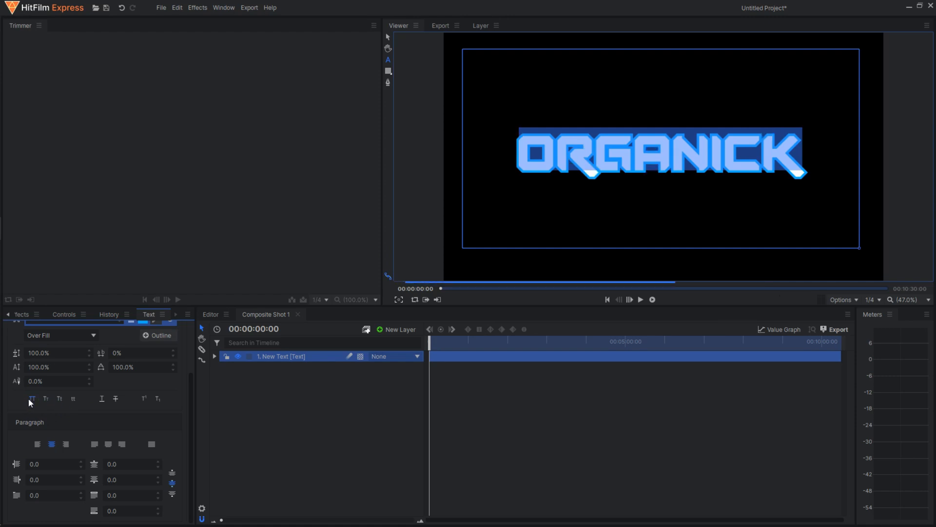
left_click(62, 398)
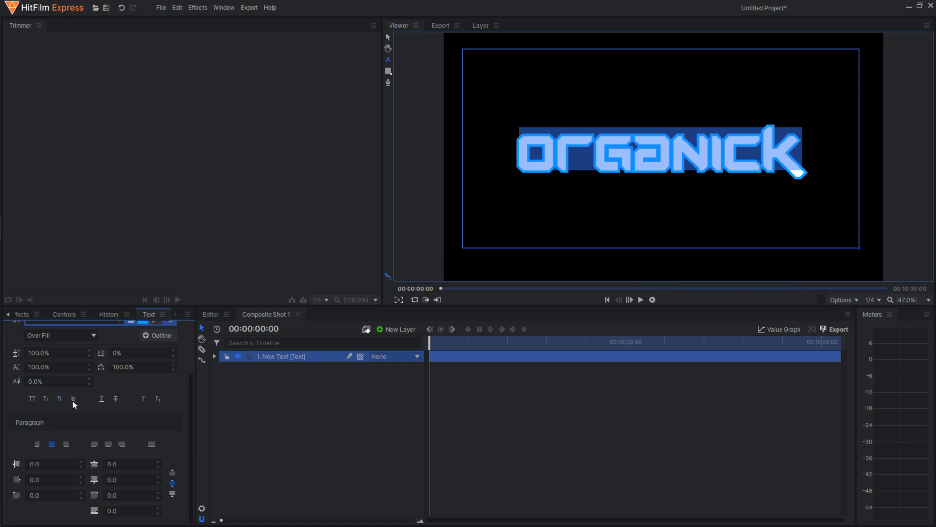
left_click(73, 401)
left_click(99, 400)
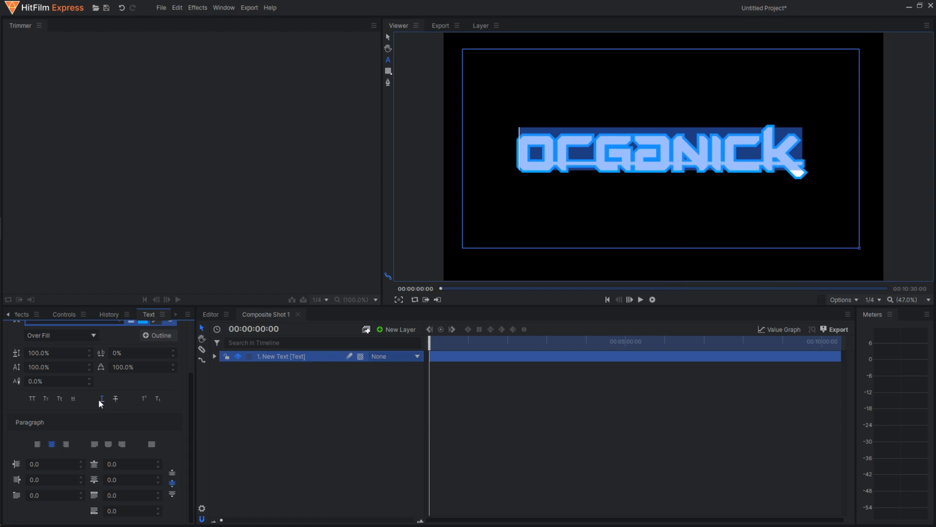
left_click(99, 399)
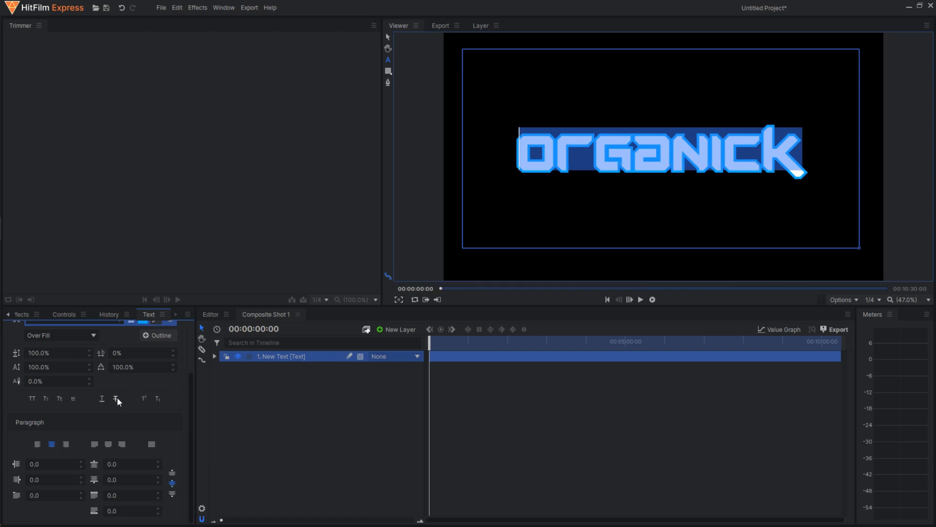
- Set the text to all caps, and try subscript on it before turning subscript off
left_click(35, 398)
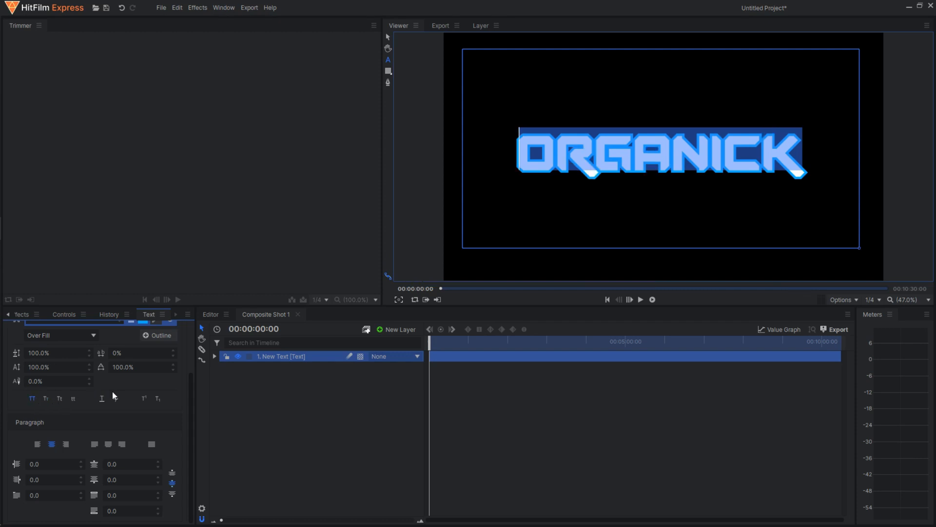
left_click(158, 398)
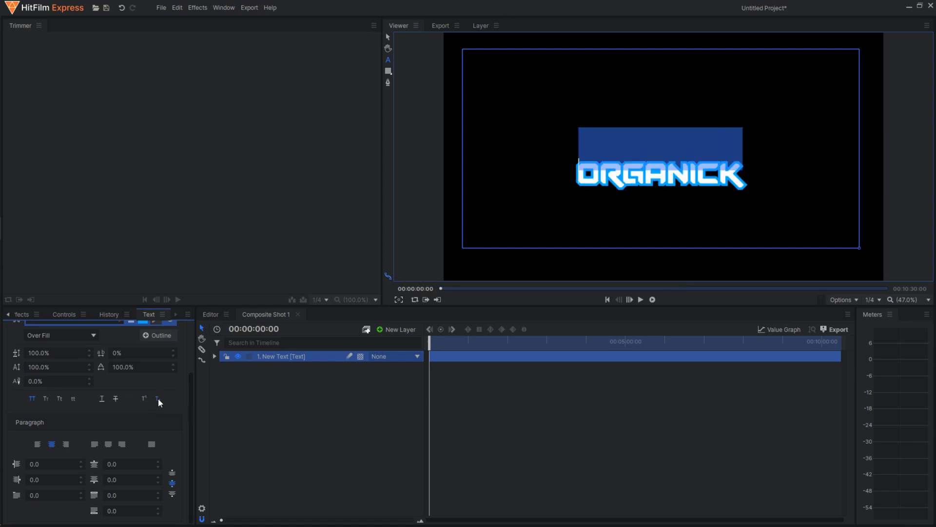
left_click(158, 398)
scroll(180, 442, "up", 3)
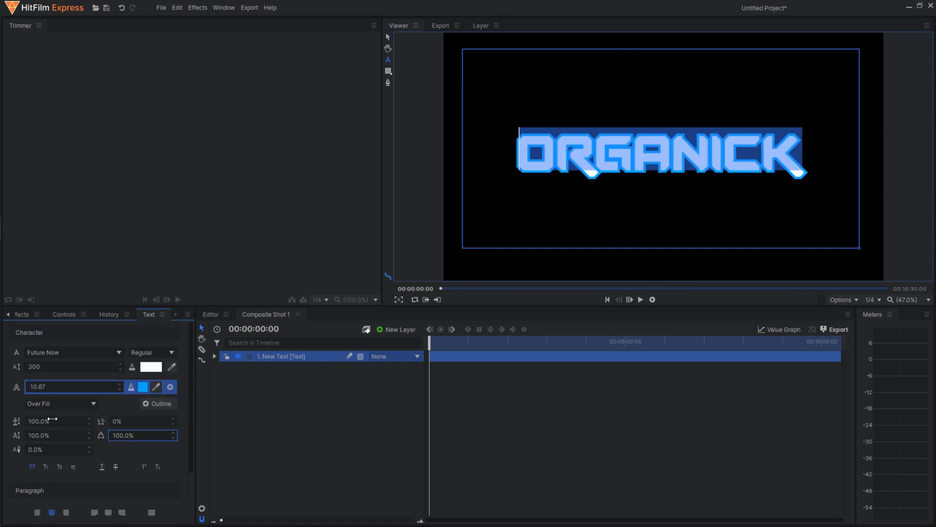
scroll(89, 472, "down", 3)
scroll(109, 425, "up", 3)
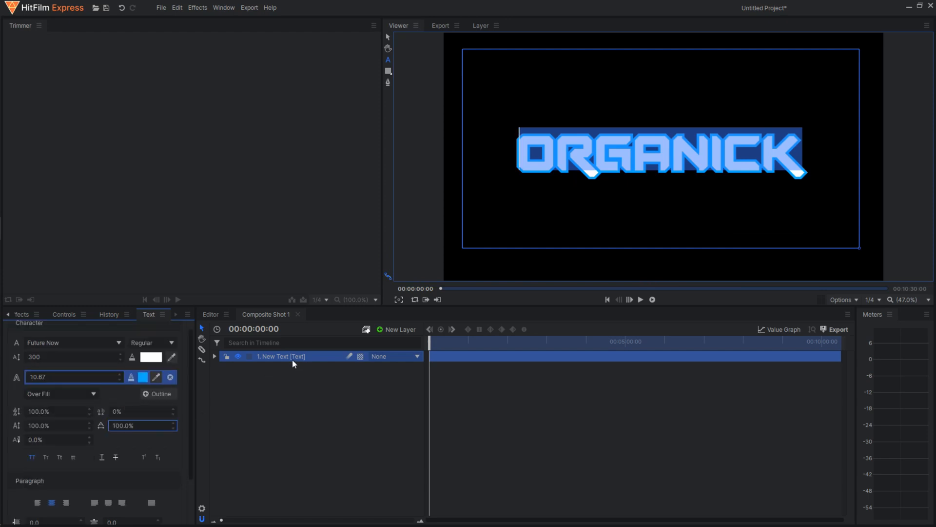
- Leave text editing with the Select tool and expand the Transform properties of the New Text layer
left_click(284, 376)
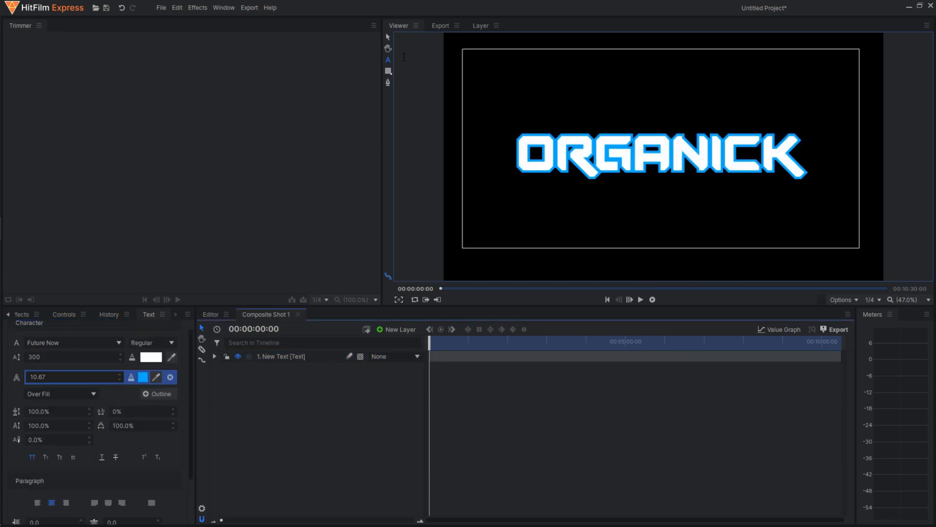
left_click(388, 37)
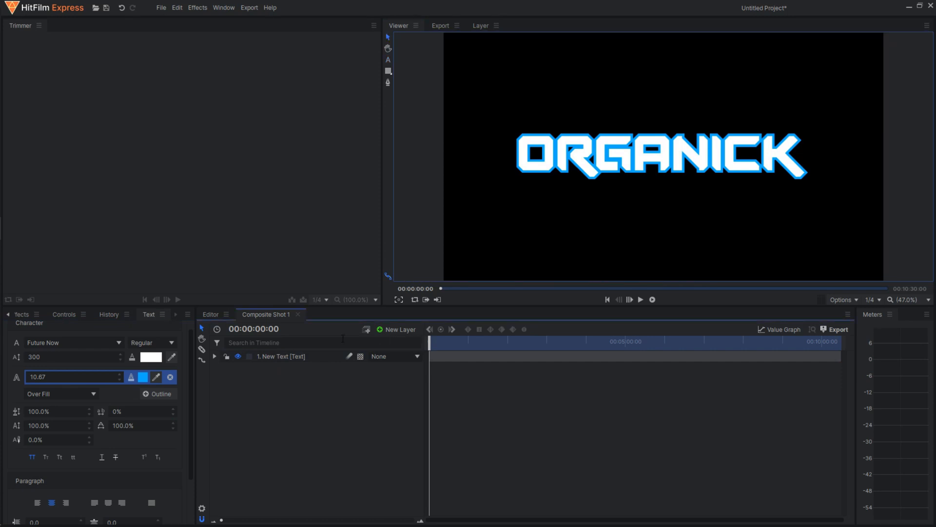
left_click(282, 355)
left_click(290, 370)
double_click(289, 370)
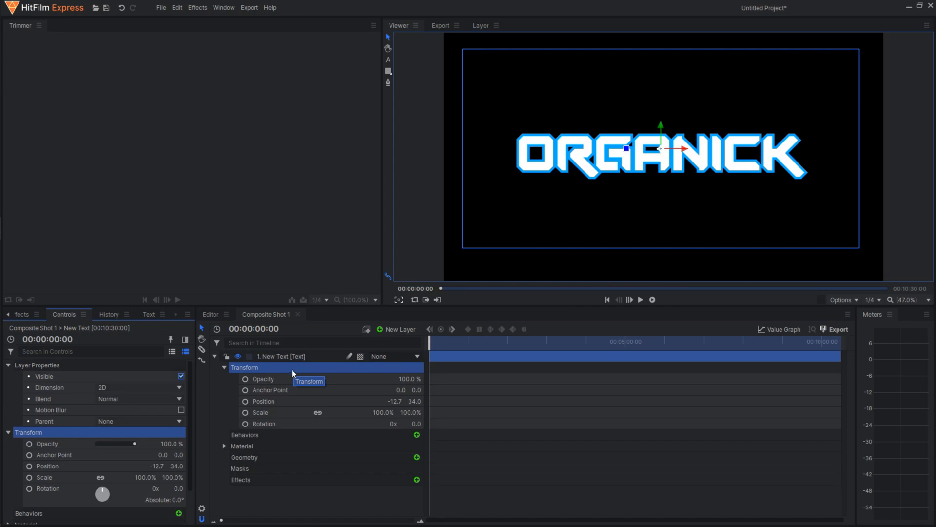
- Enable keyframing for the text layer's Opacity at 00:00:00:00
left_click(291, 379)
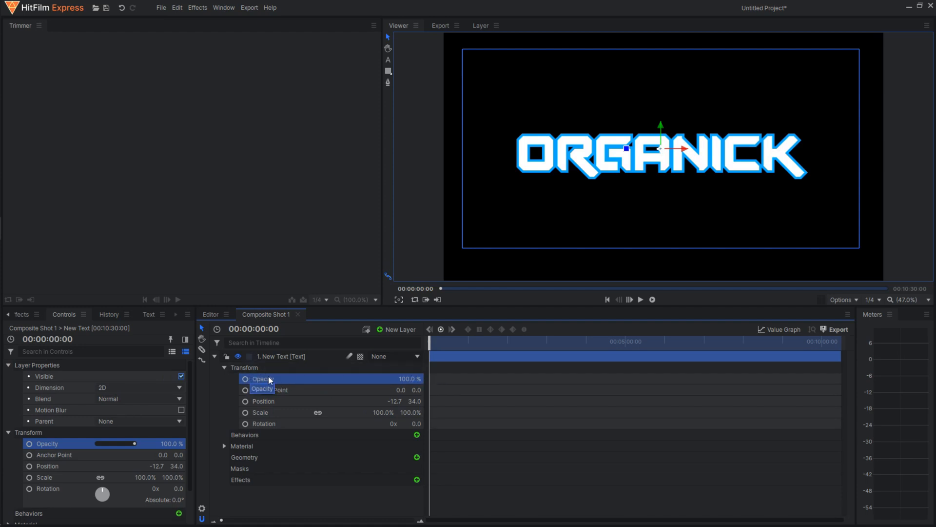
left_click(245, 379)
mouse_move(431, 379)
left_click_drag(434, 341, 385, 348)
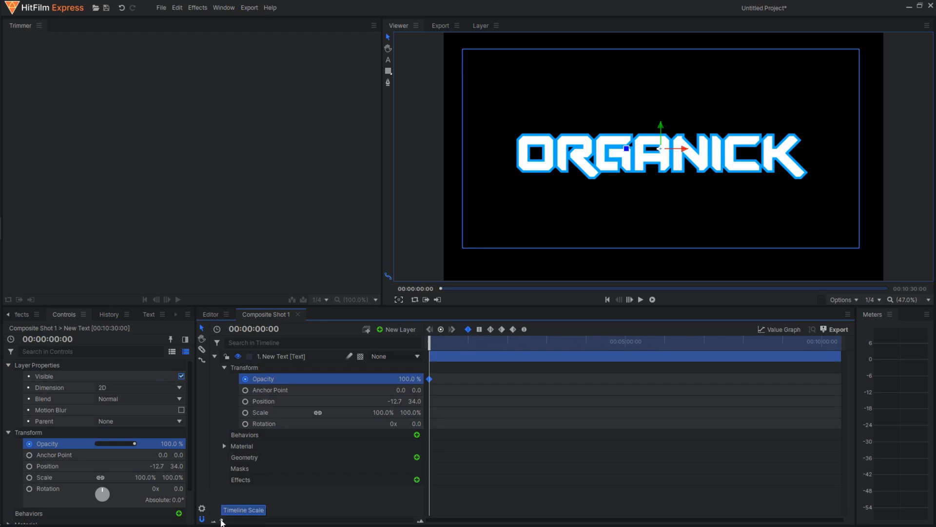
- Add a second Opacity keyframe of 100% at 00:00:01:00
left_click_drag(221, 521, 334, 511)
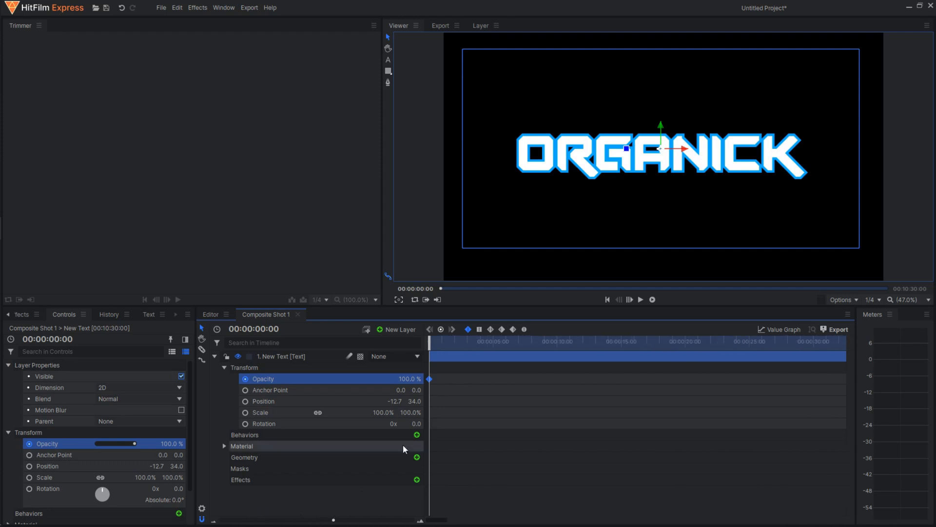
mouse_move(430, 339)
left_mouse_down()
mouse_move(459, 342)
mouse_move(442, 346)
left_mouse_up()
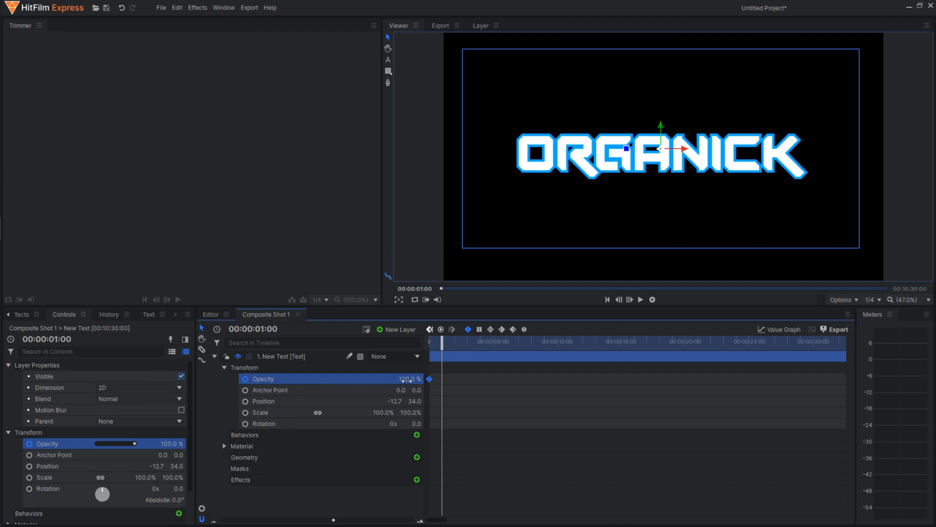
left_click(407, 380)
key("Return")
- Add a third Opacity keyframe at 00:00:02:01 and delete it again
left_click_drag(446, 342, 459, 343)
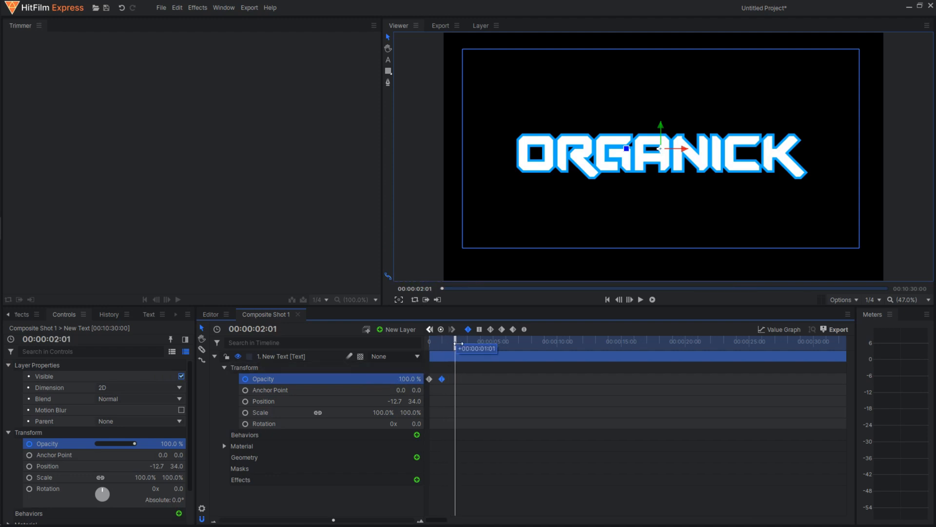
mouse_move(411, 379)
left_mouse_down()
mouse_move(369, 379)
mouse_move(429, 379)
left_mouse_up()
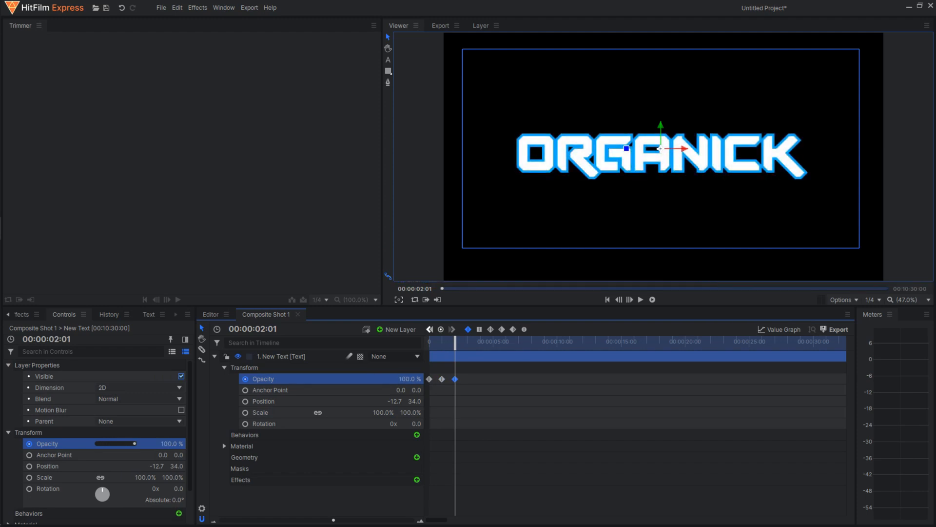
right_click(455, 378)
left_click(510, 425)
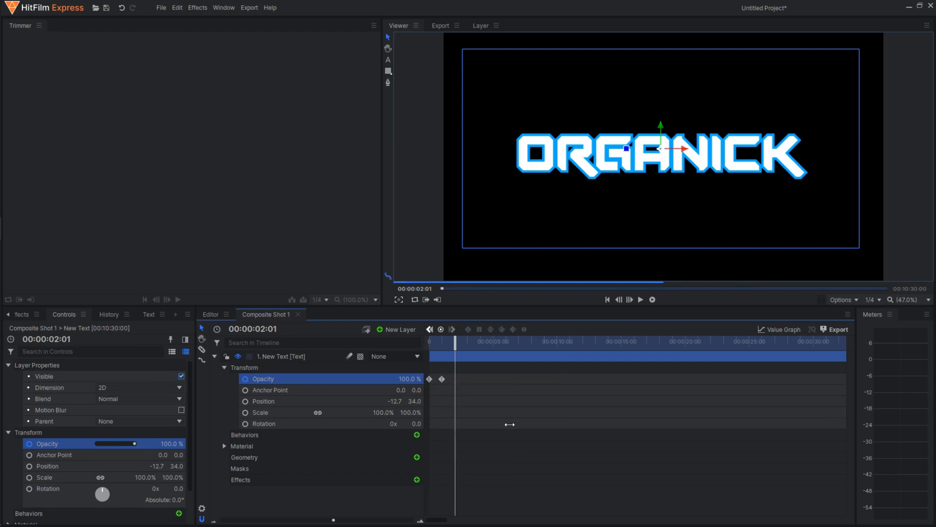
- Set the Opacity keyframe at 00:00:00:00 to 0% and play back the fade-in
left_click(441, 378)
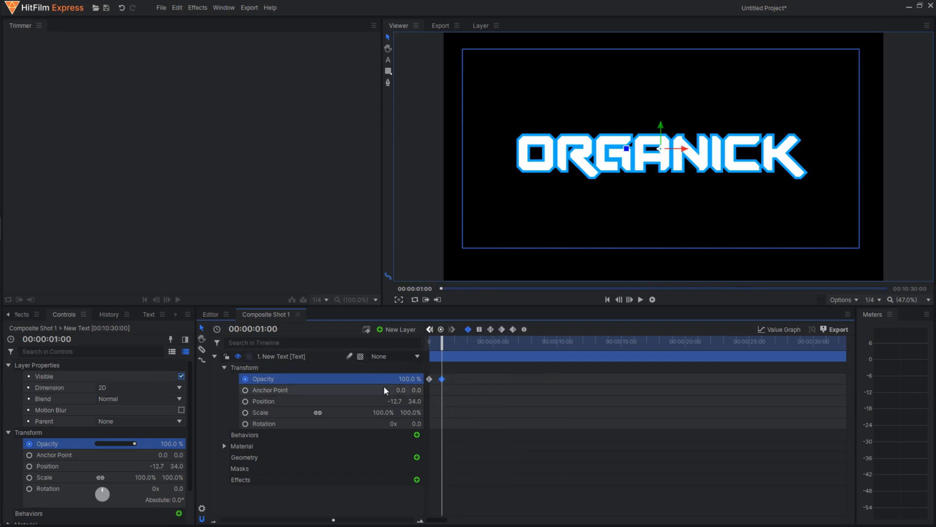
left_click(429, 378)
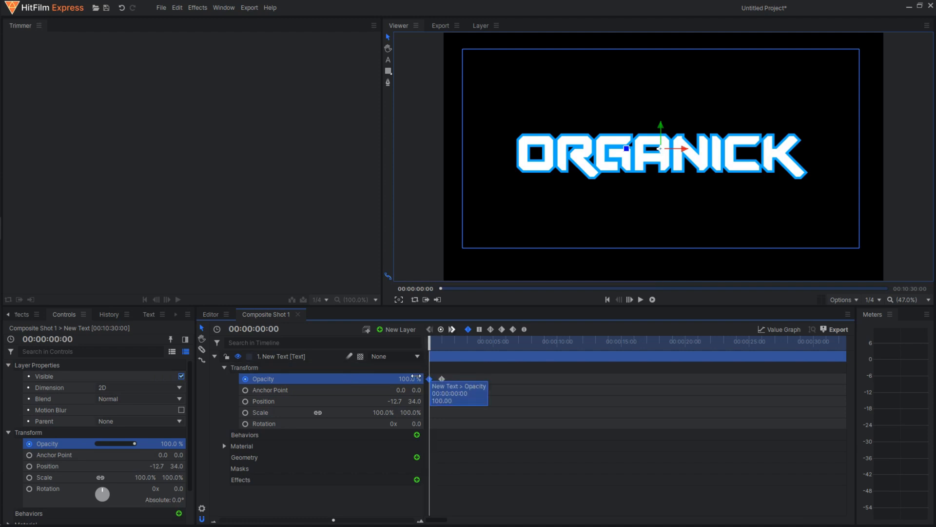
left_click_drag(416, 377, 363, 377)
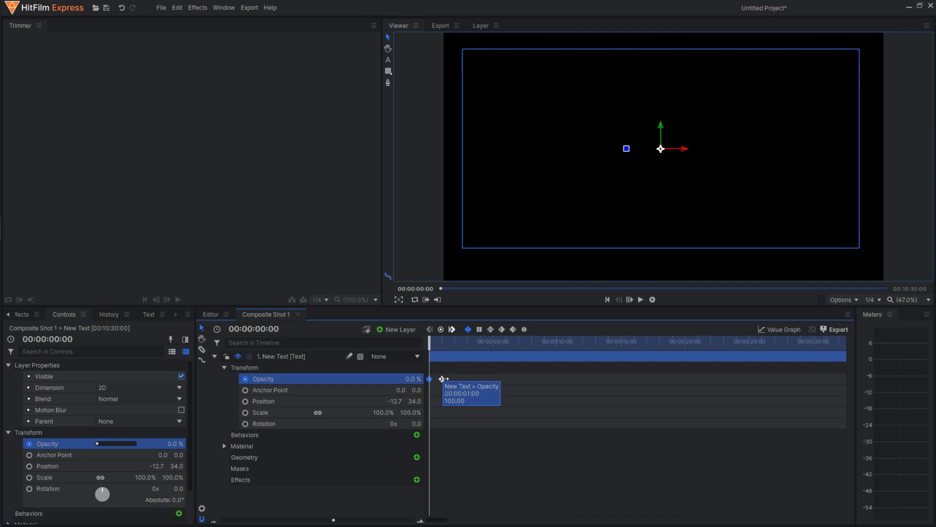
left_click(641, 299)
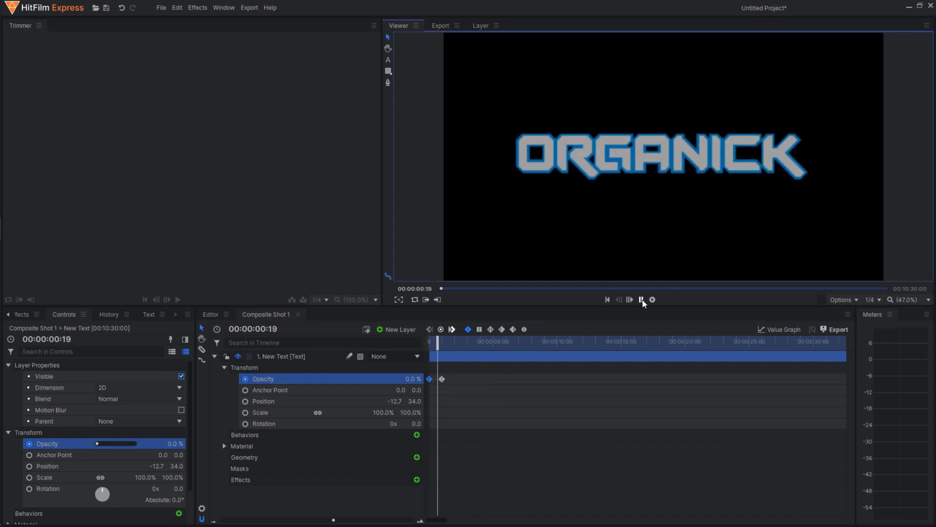
- Stop playback at the start of the timeline and reset the text layer's Opacity, clearing its keyframes
left_click(642, 301)
left_click_drag(451, 342, 347, 339)
right_click(297, 375)
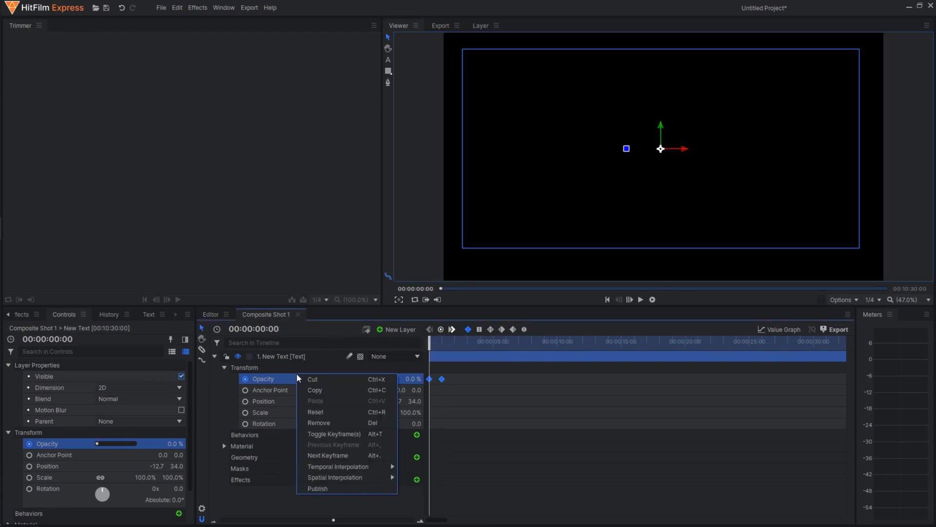
left_click(316, 412)
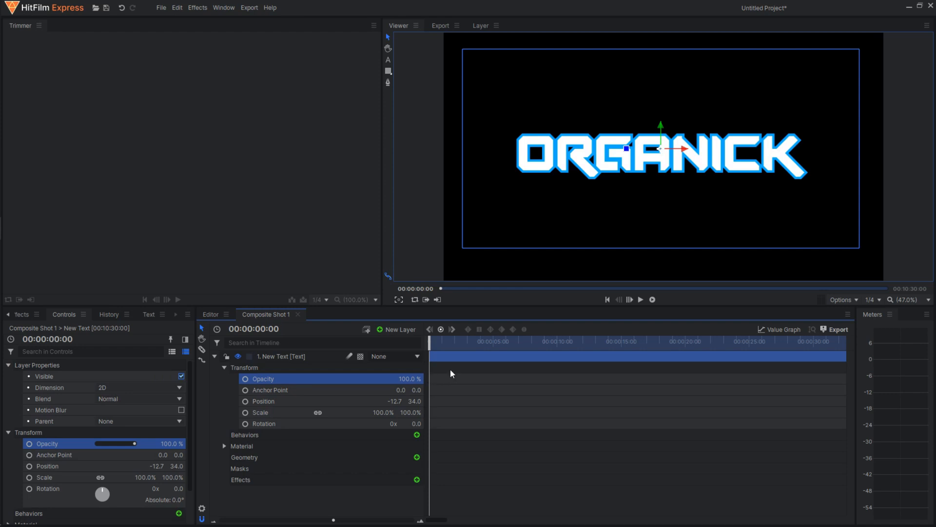
- Enable keyframing for the text layer's Position at 00:00:00:00 and move the text above the frame with a Y position of 761.0
left_click(287, 400)
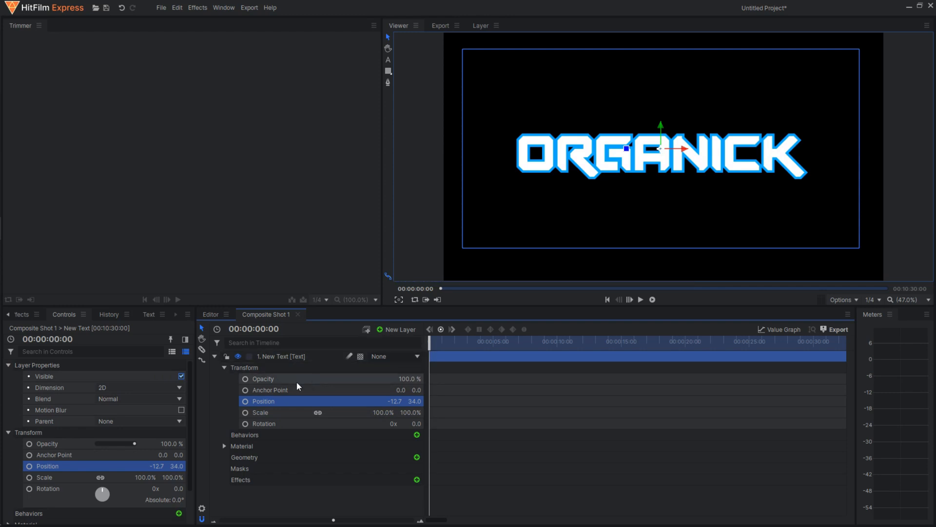
left_click(246, 401)
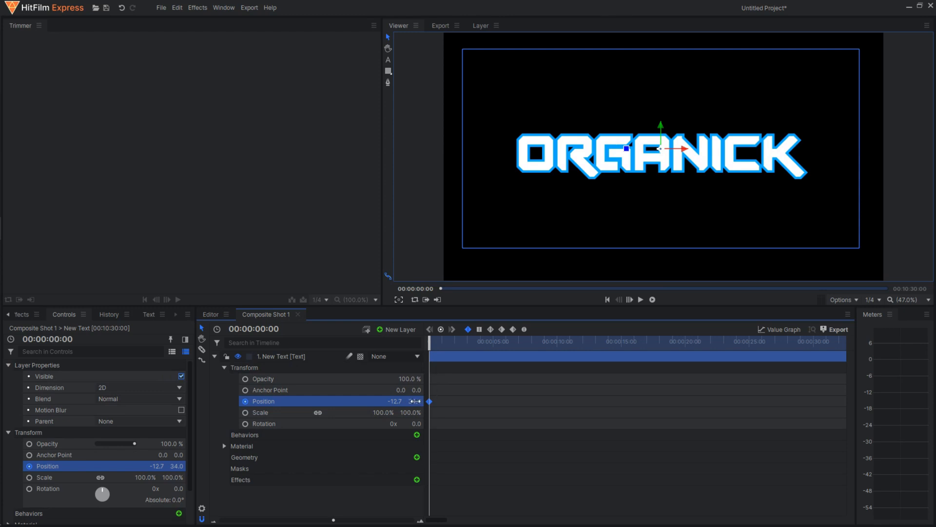
left_click_drag(415, 401, 770, 401)
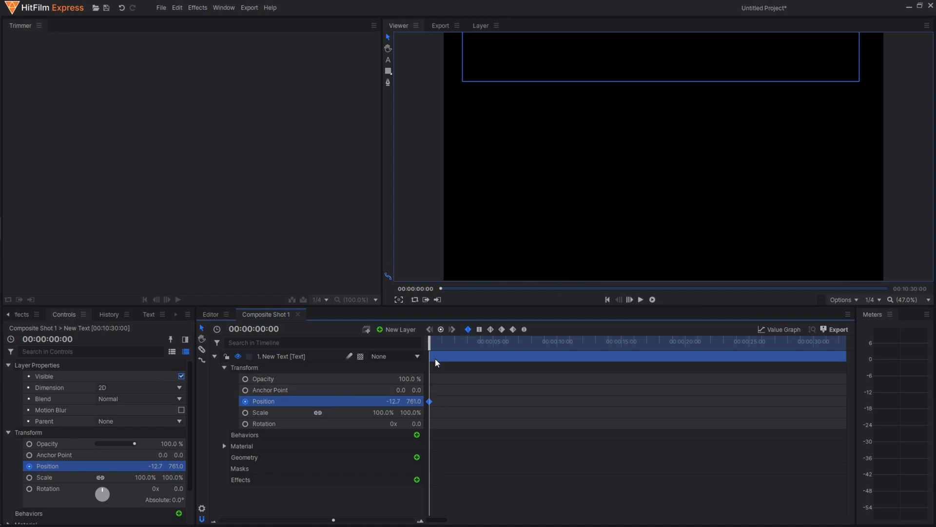
- Add a second Position keyframe at 00:00:01:00 with a Y position of 24.0, bringing the text down to the frame's centre
left_click_drag(432, 347, 441, 343)
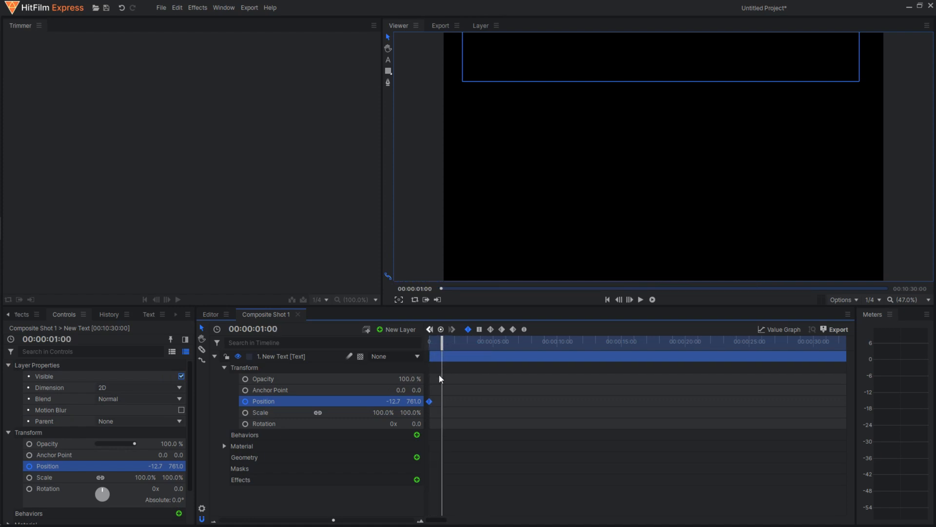
left_click(414, 401)
left_click(353, 404)
left_click_drag(414, 402, 55, 401)
- Play back the text's drop-in animation from the start and return to 00:00:00:00
left_click_drag(441, 346, 429, 346)
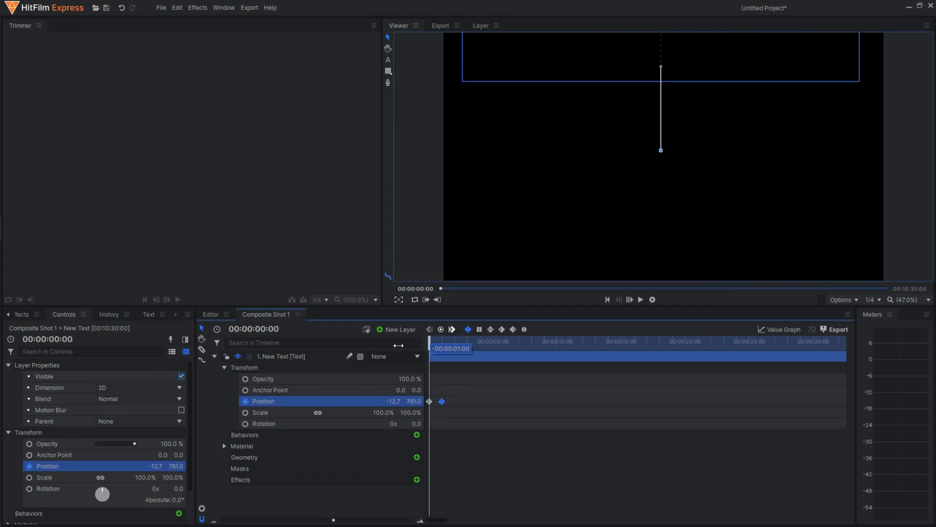
left_click(641, 299)
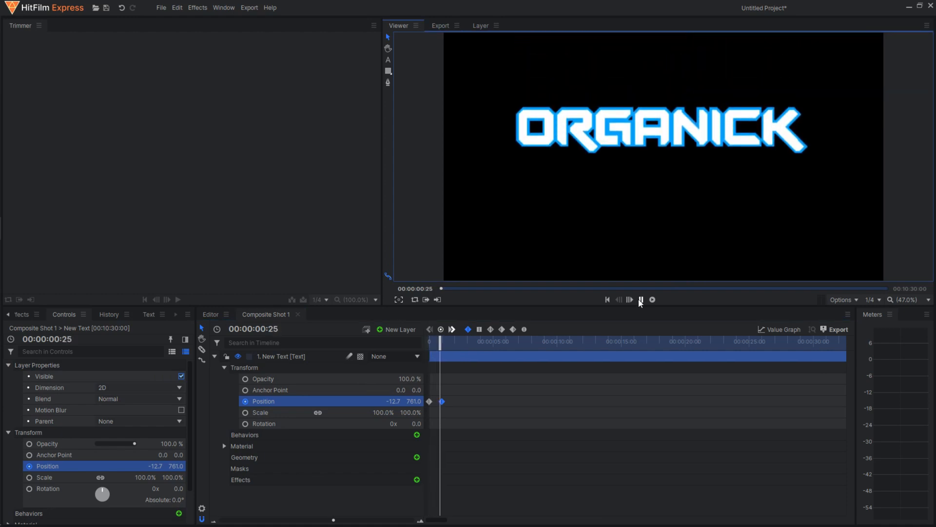
left_click(641, 299)
key("Home")
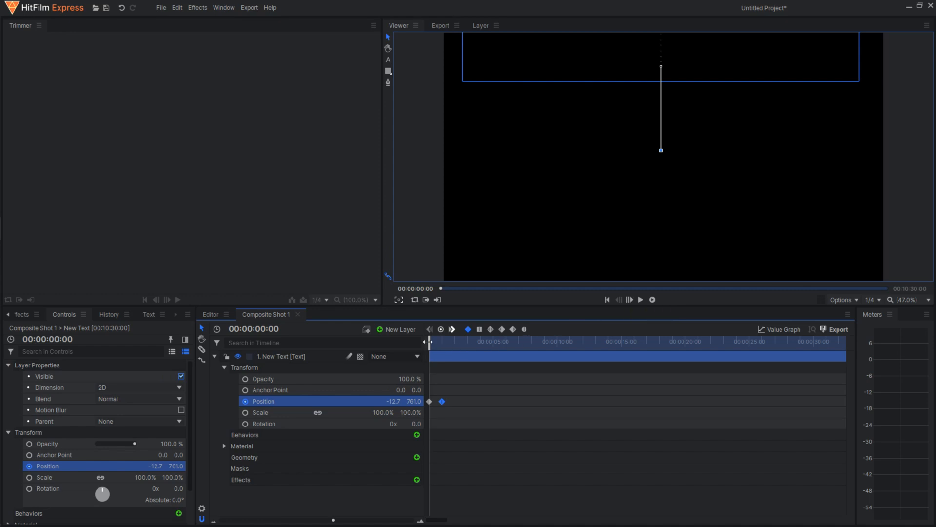
- Advance to 00:00:00:15 and move the second Position keyframe to that frame, shortening the drop-in
left_click(630, 300)
left_click(630, 300)
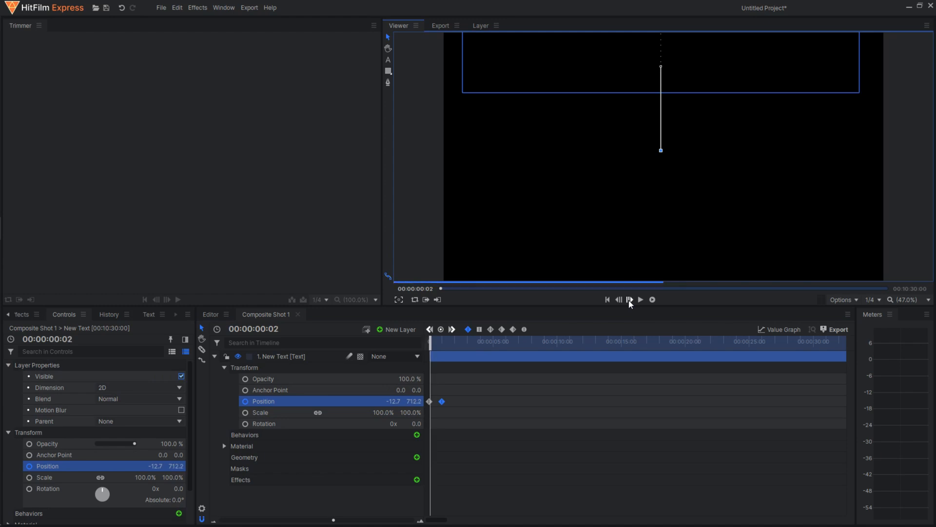
left_click(630, 300)
left_click(630, 300)
left_click(630, 300)
left_click(629, 300)
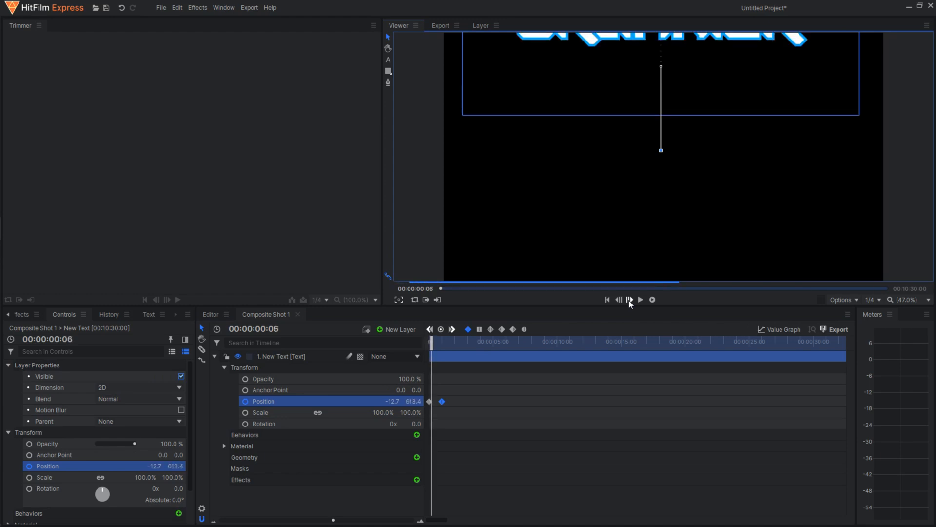
left_click(630, 300)
left_click(630, 300)
left_click(630, 300)
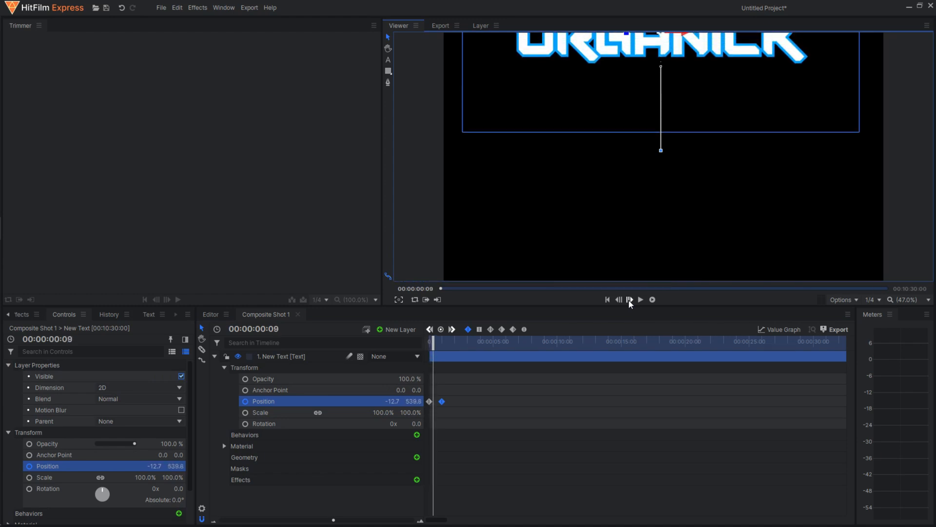
left_click(630, 300)
left_click(629, 300)
left_click(630, 300)
left_click(629, 300)
left_click(630, 300)
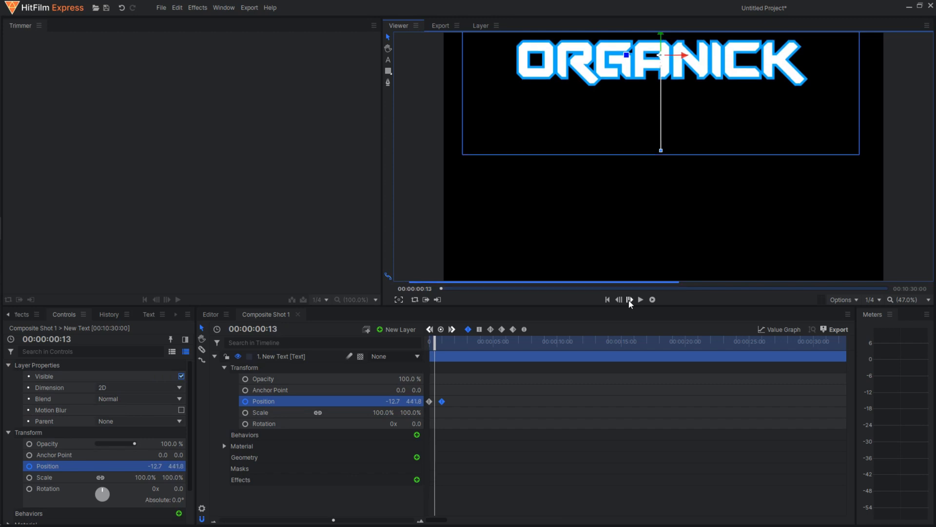
left_click(629, 300)
left_click_drag(442, 402, 437, 404)
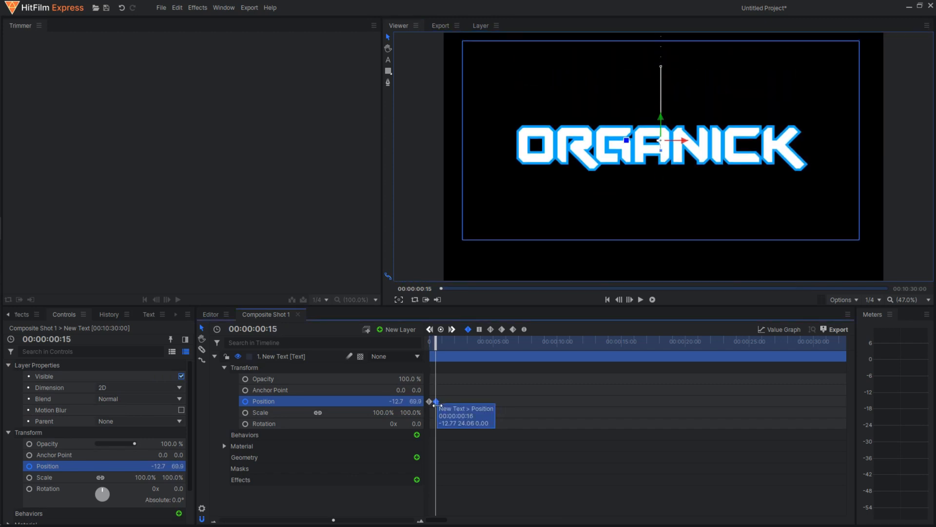
left_click_drag(334, 520, 370, 521)
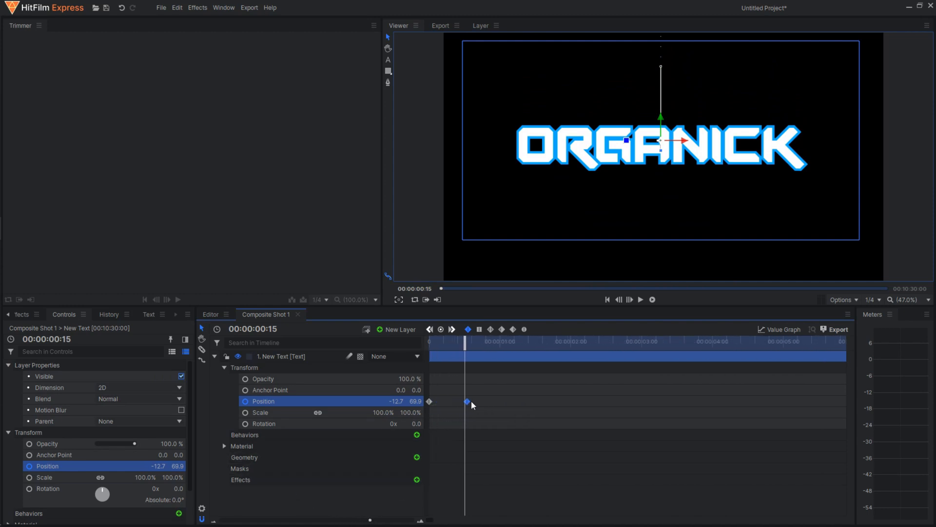
mouse_move(468, 401)
left_click_drag(468, 401, 466, 400)
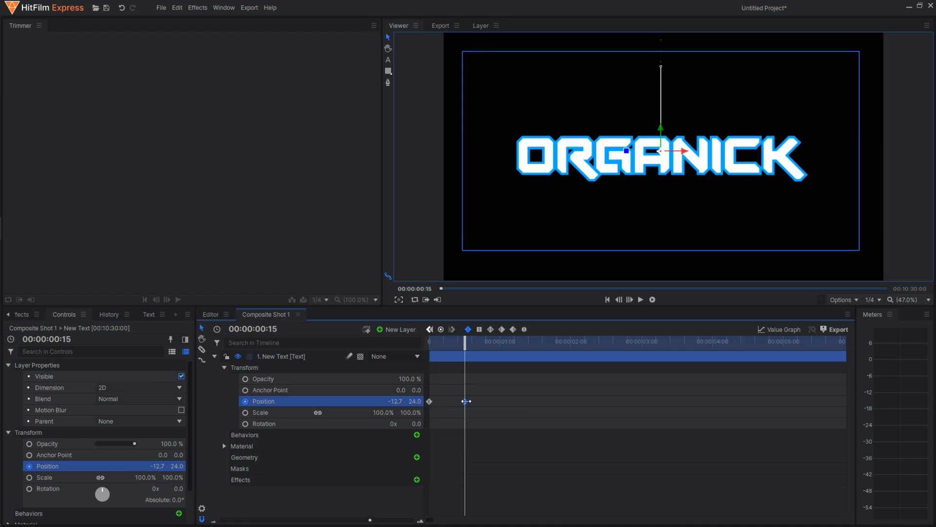
- Play back the shortened drop-in animation from 00:00:00:00
left_click_drag(462, 343, 391, 343)
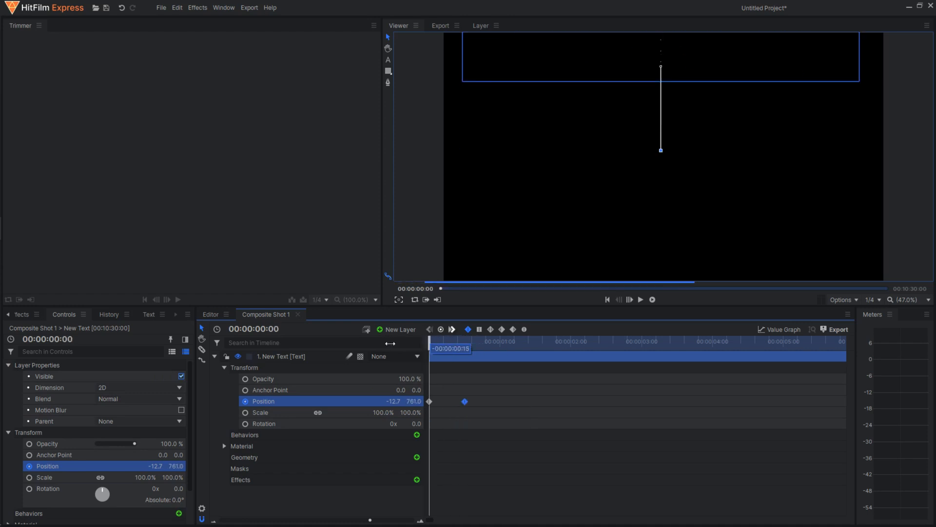
left_click(641, 299)
left_click(641, 299)
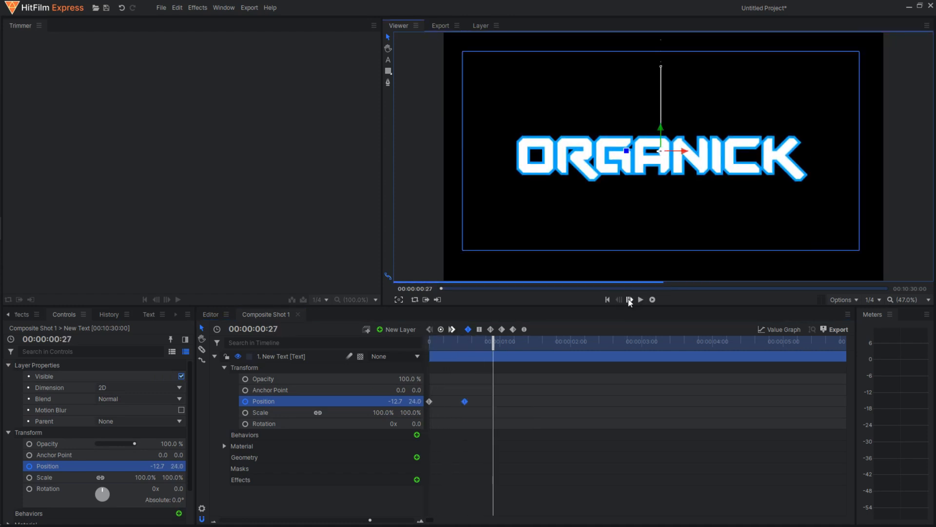
- Set the first Position keyframe to -1728.7, 48.0 so the text starts off-frame to the left, and scrub through to 00:00:00:15
left_click_drag(457, 347, 429, 344)
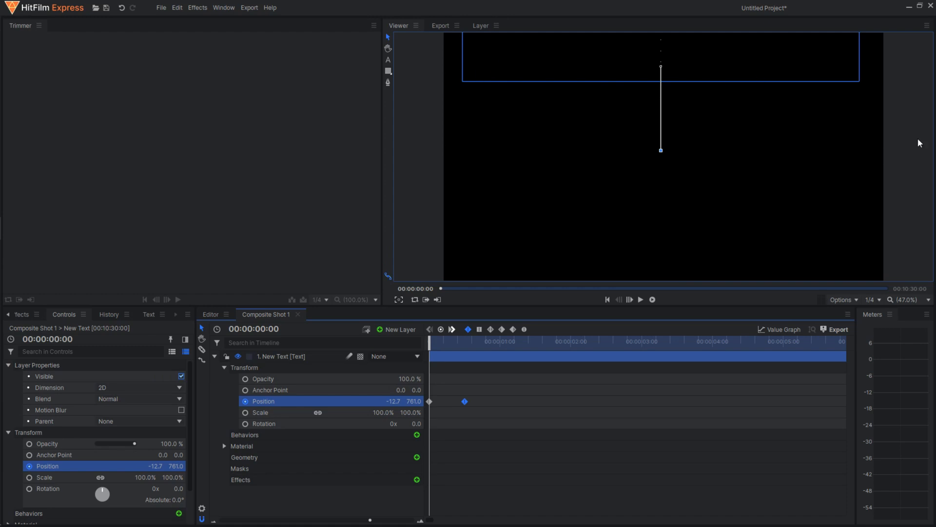
left_click(430, 402)
left_click_drag(413, 401, 234, 402)
left_click_drag(393, 401, 3, 401)
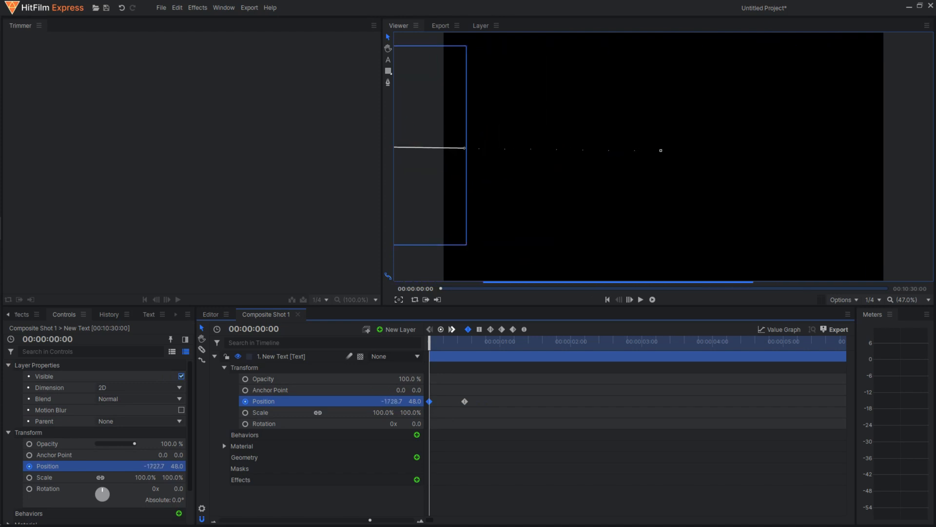
left_click_drag(431, 346, 466, 348)
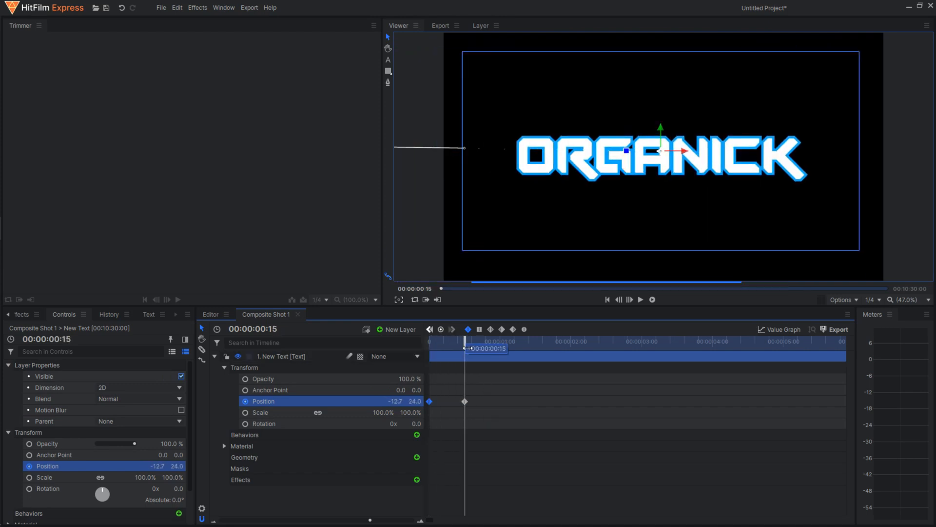
- Enable keyframing for the text layer's Scale at 00:00:00:00 and set the value to 0%
left_click(315, 360)
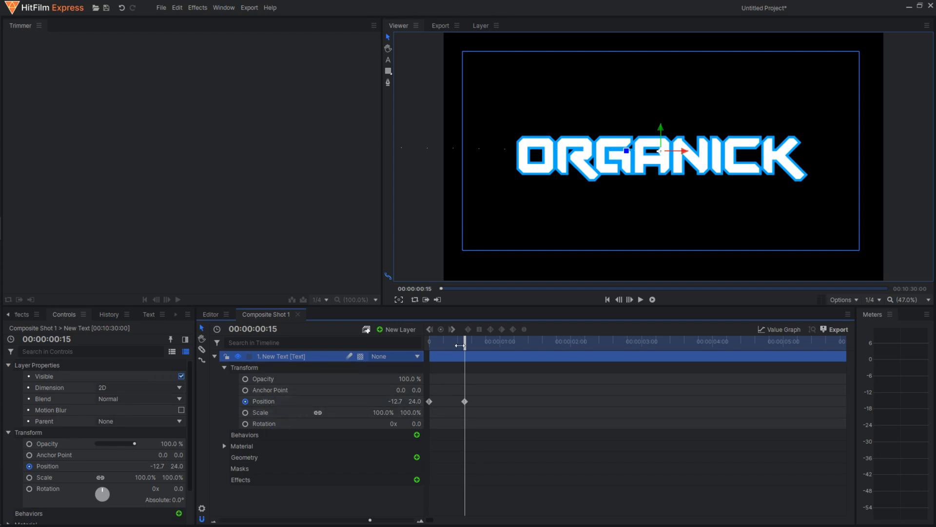
left_click_drag(460, 345, 429, 345)
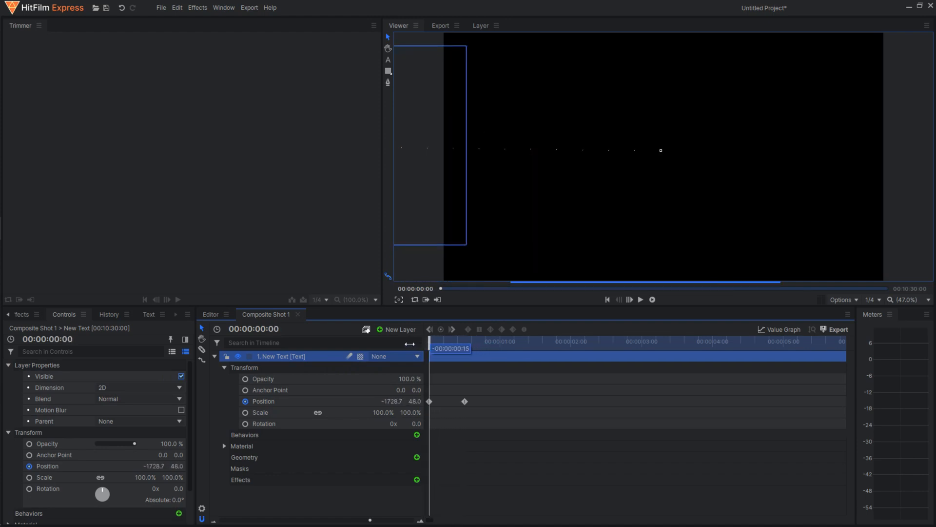
left_click(245, 412)
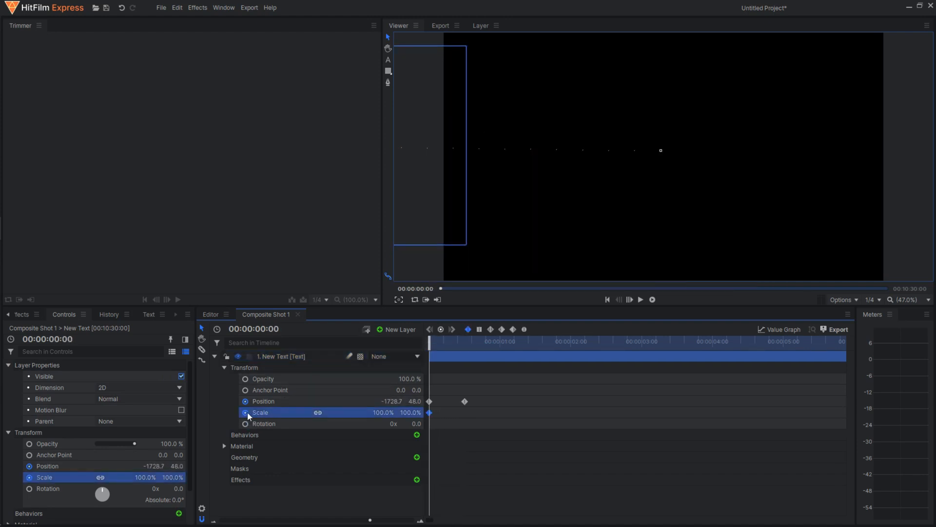
left_click(389, 412)
type("0")
key("Return")
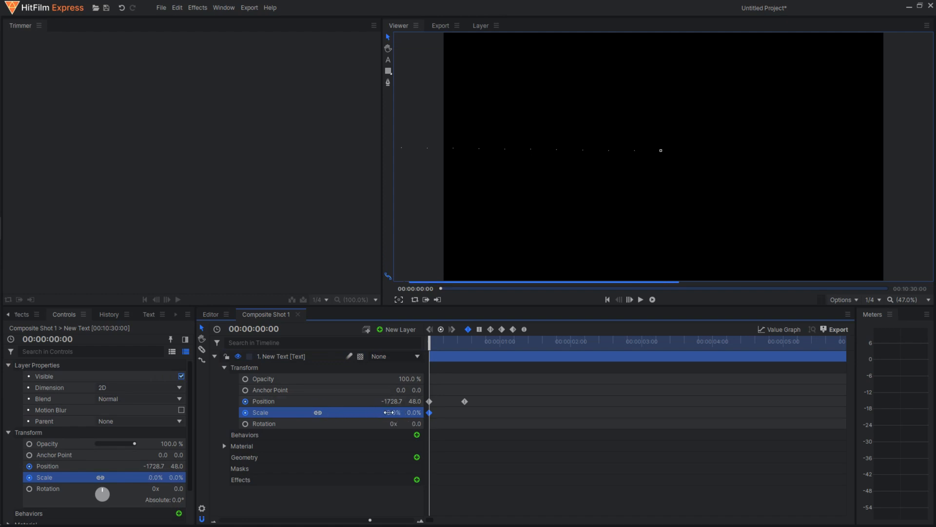
- Add a Scale keyframe of 100% at 00:00:00:15 and play back the combined animation from the start
left_click(466, 401)
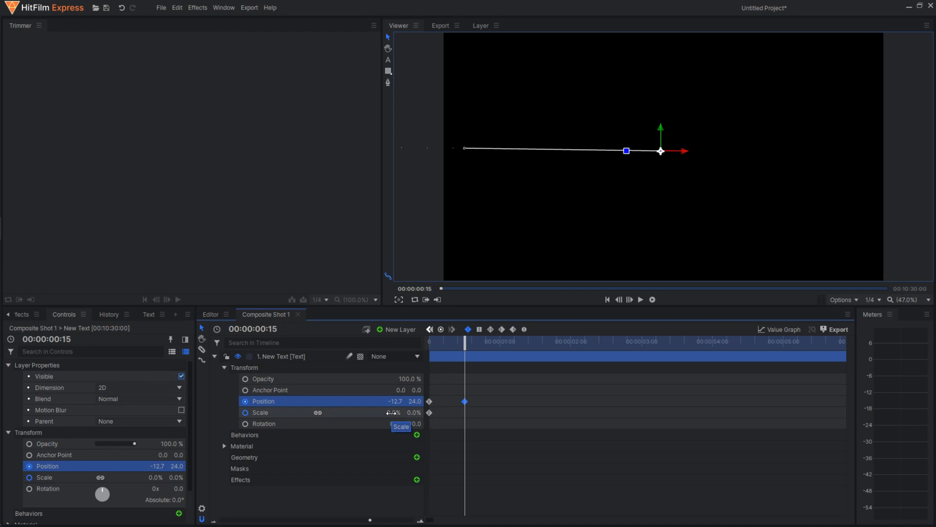
left_click_drag(391, 413, 425, 413)
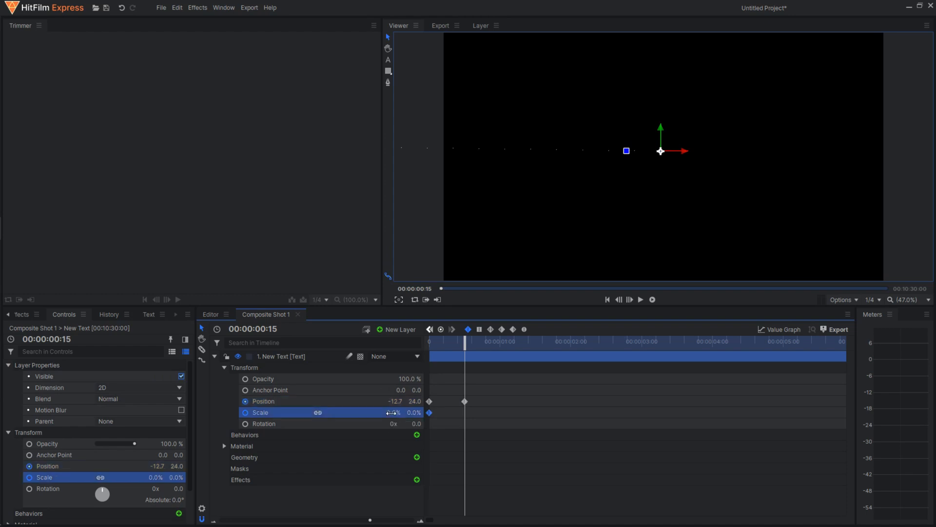
left_click(429, 412)
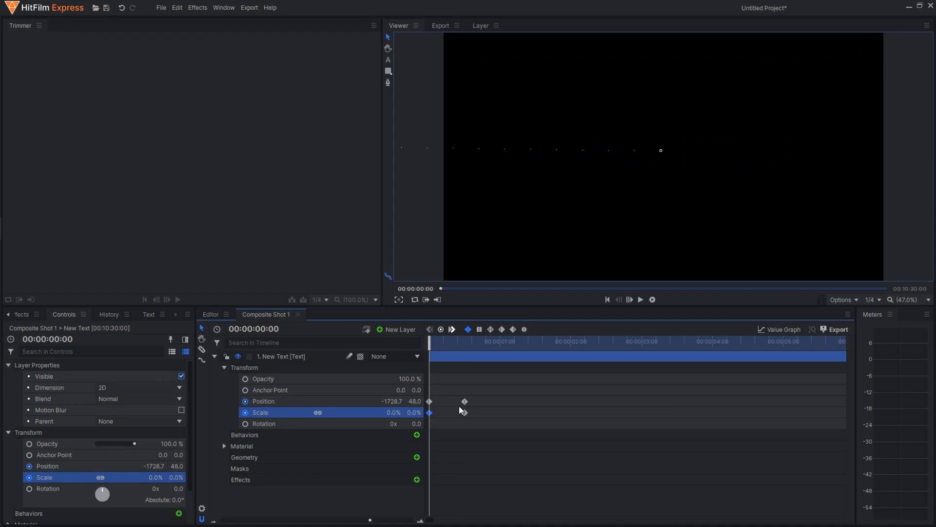
left_click(640, 299)
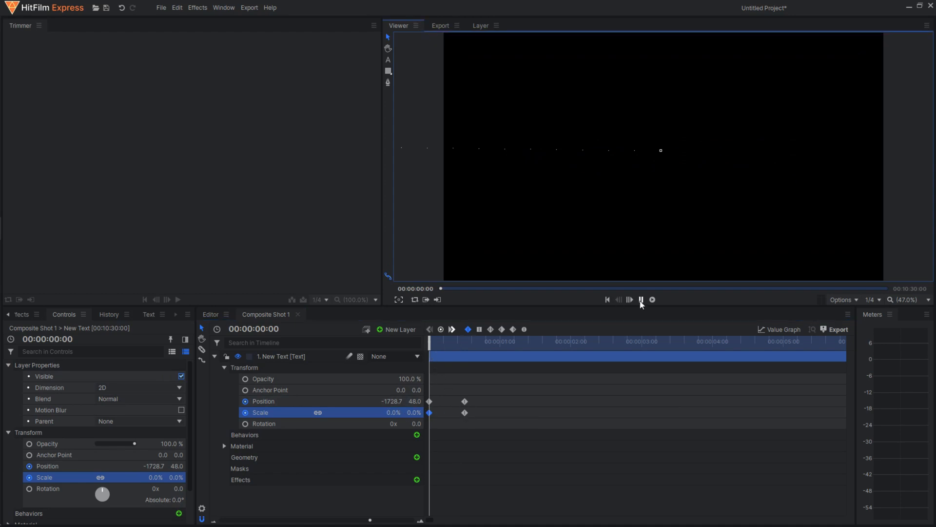
left_click(640, 299)
- Increase the Scale keyframe at 00:00:00:15 to 120%
left_click_drag(477, 348, 467, 330)
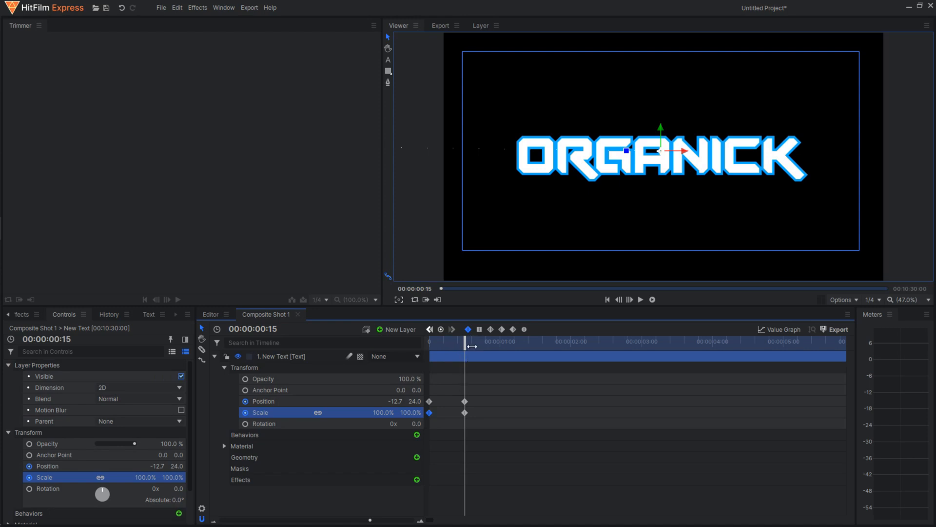
left_click(465, 412)
left_click_drag(411, 412, 439, 412)
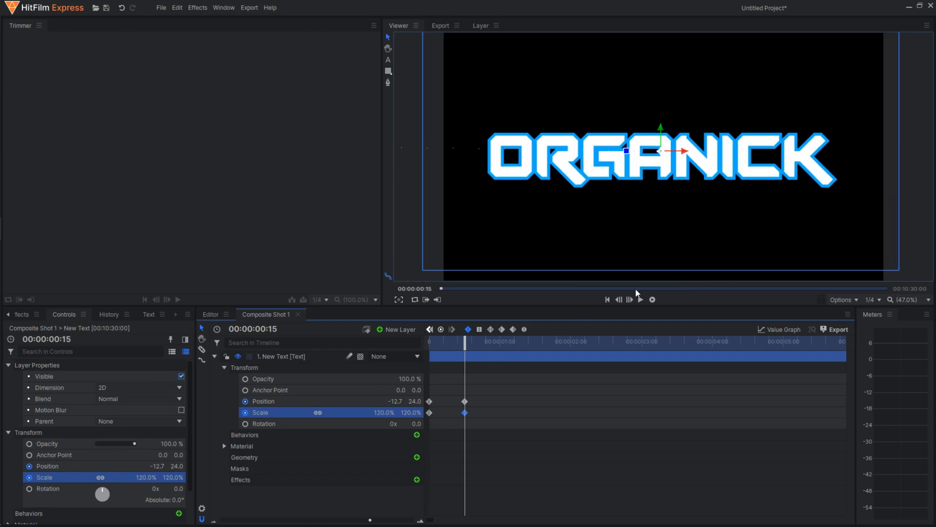
- Add a Scale keyframe of 100% at 00:00:00:17, two frames after the 120% one, and step back to 00:00:00:15
left_click(629, 300)
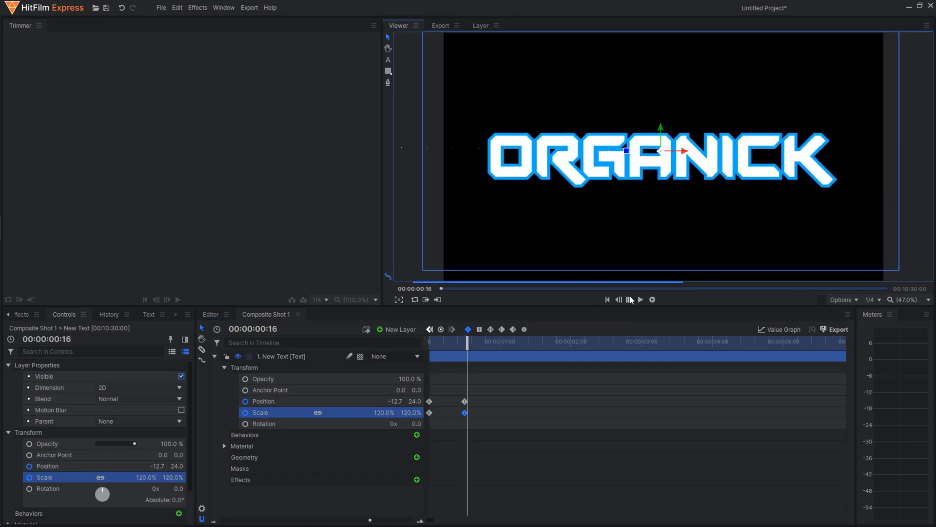
left_click(630, 300)
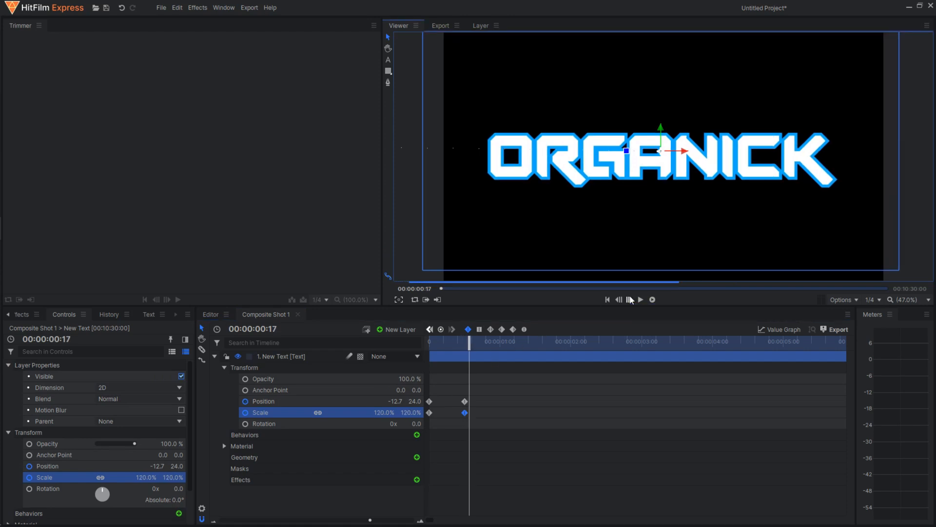
left_click(417, 412)
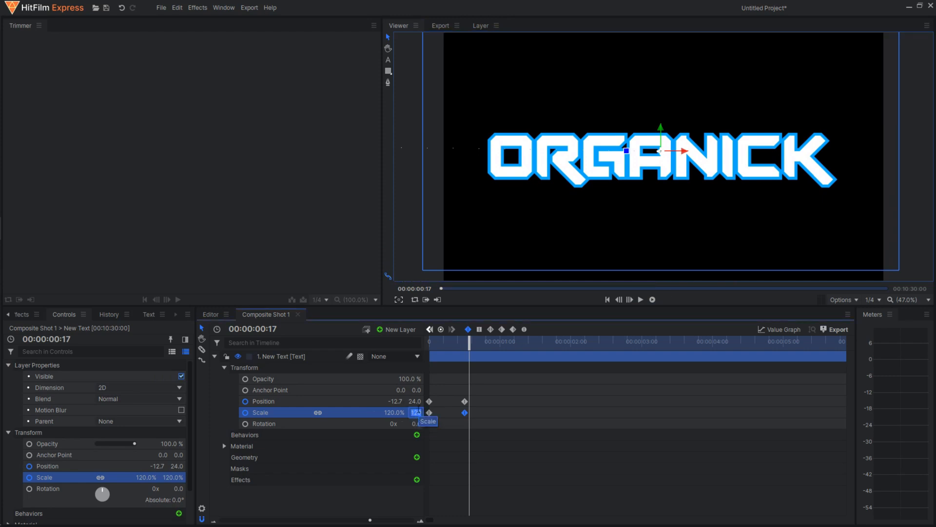
key("BackSpace")
type("100")
left_click(621, 300)
left_click(621, 300)
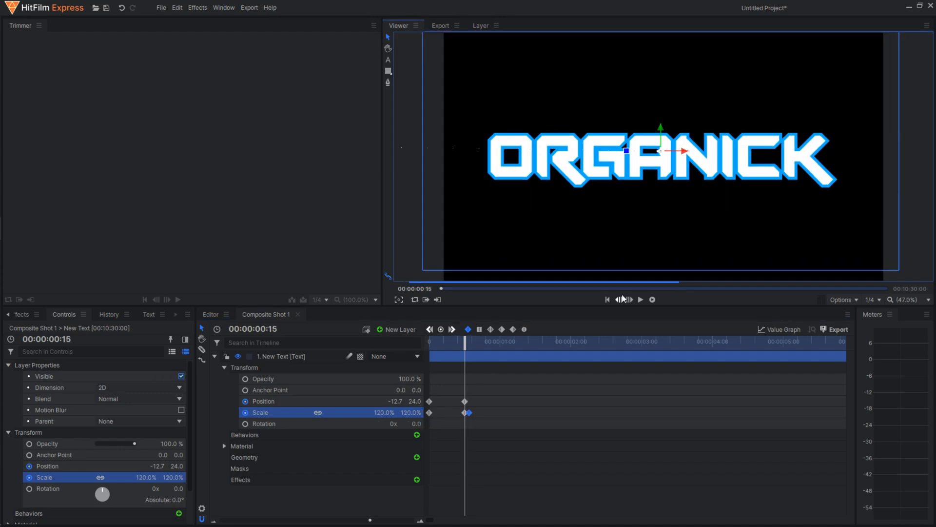
- Step frame by frame back to before the 120% Scale keyframe and forward to 00:00:00:17 to examine the text's scale bounce
left_click(621, 299)
left_click(622, 300)
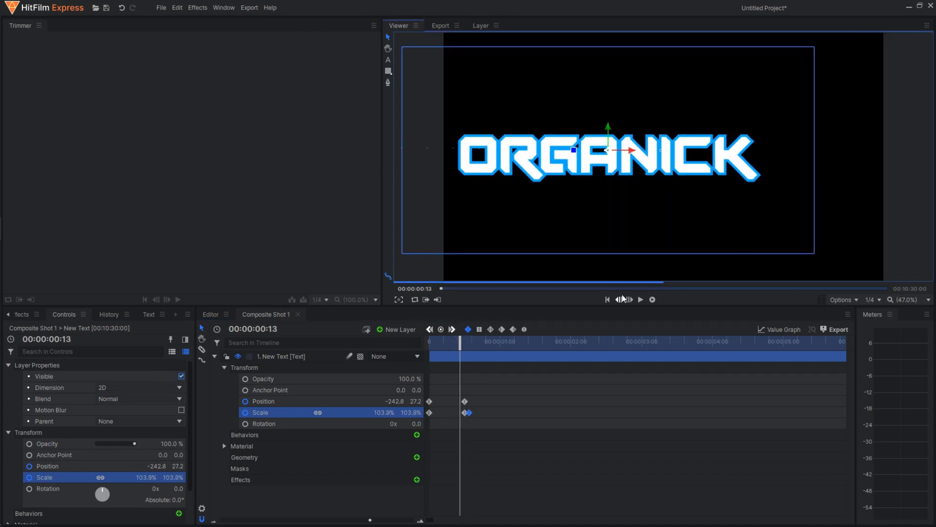
left_click(622, 300)
left_click(622, 300)
double_click(622, 300)
left_click(631, 299)
left_click(630, 299)
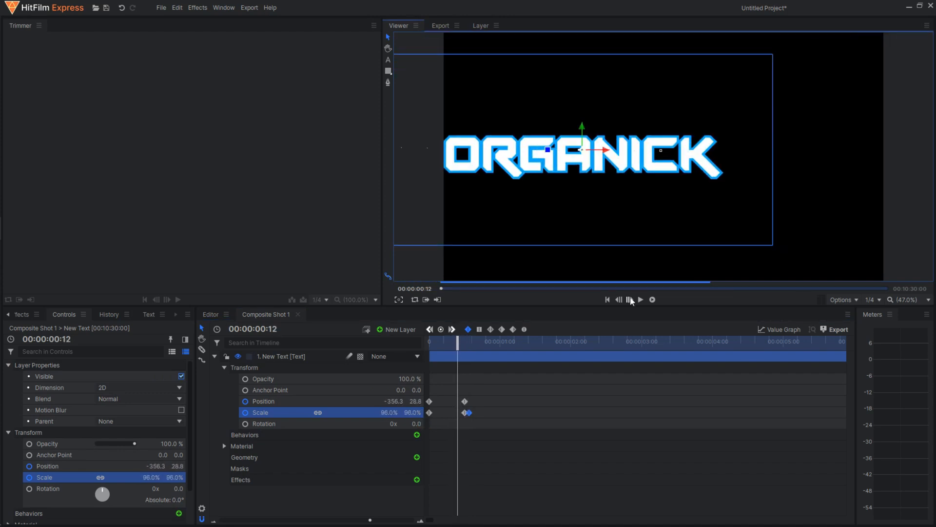
left_click(630, 299)
left_click(630, 300)
left_click(630, 299)
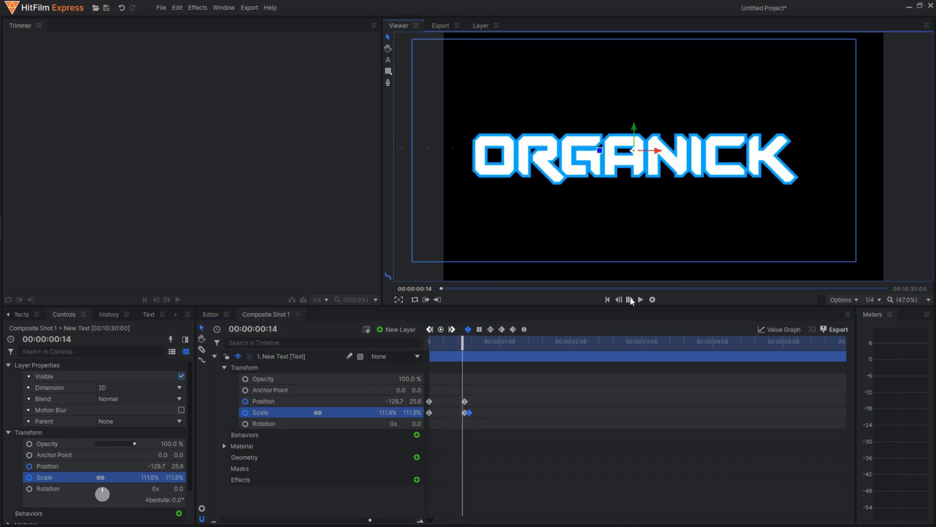
left_click(630, 299)
left_click(630, 299)
left_click(630, 298)
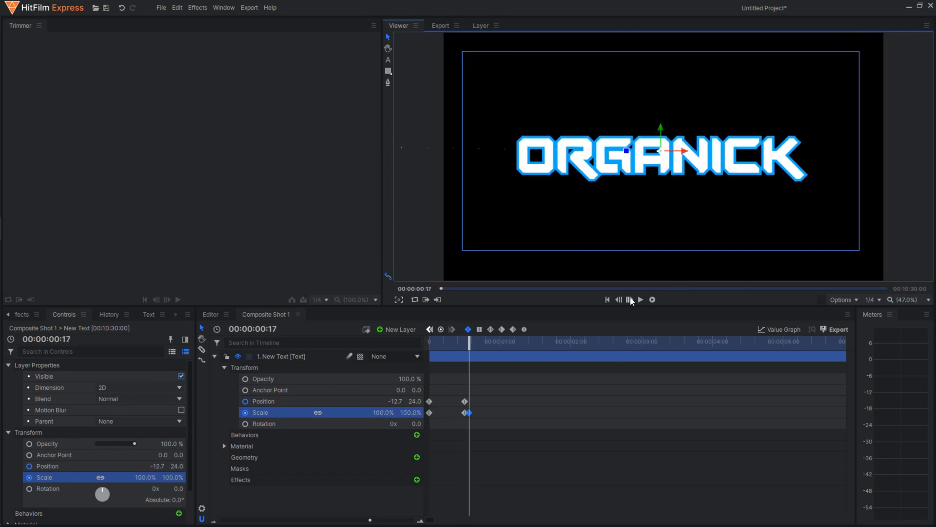
- Play back the text animation from the start and return the playhead to 00:00:00:00
key("Home")
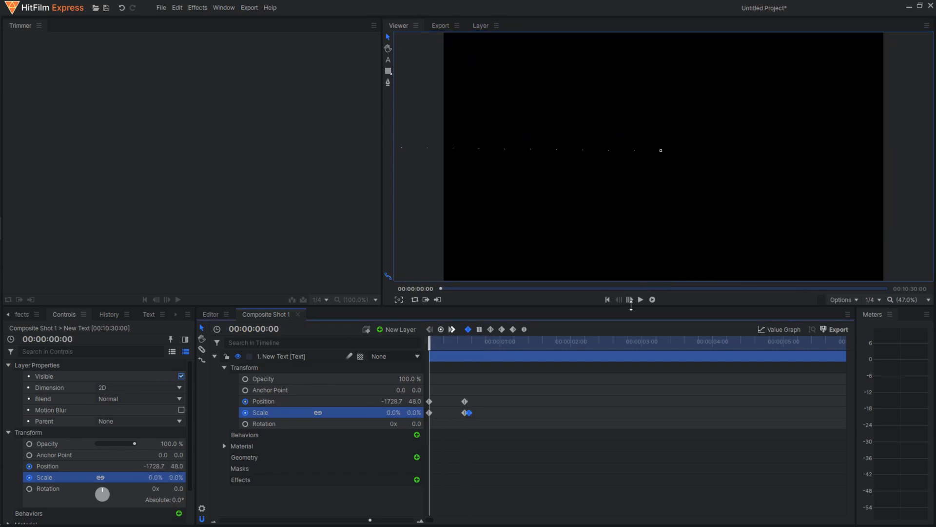
left_click(640, 300)
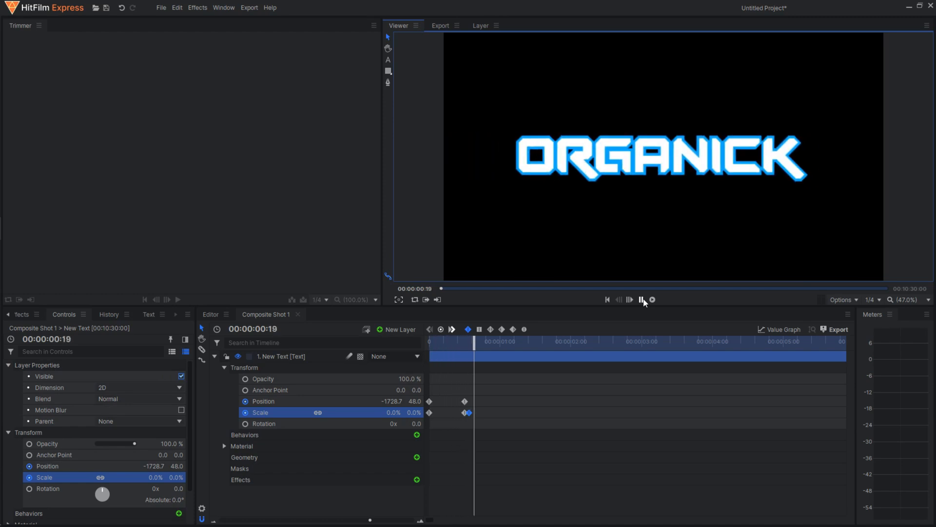
left_click_drag(476, 338, 408, 345)
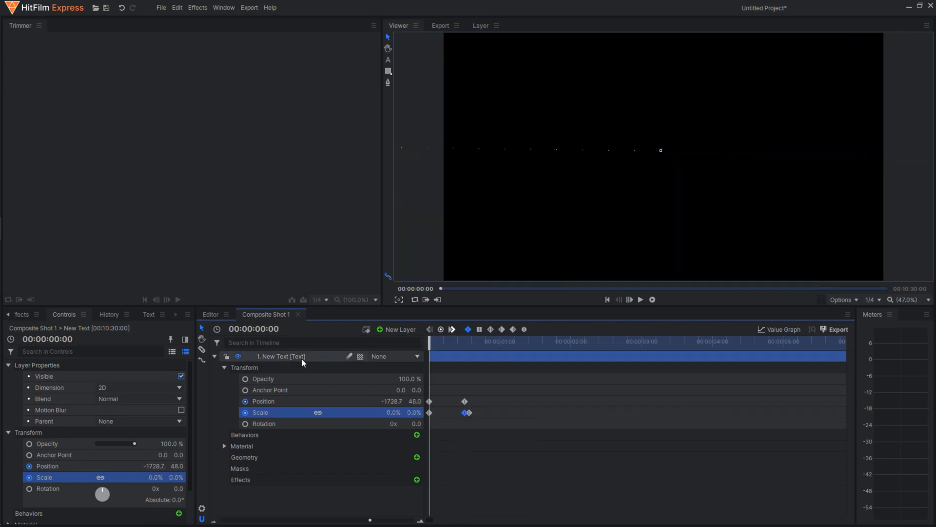
- Enable keyframing for the text layer's Rotation at 00:00:00:00, keeping the value at 0x 0.0
left_click(276, 422)
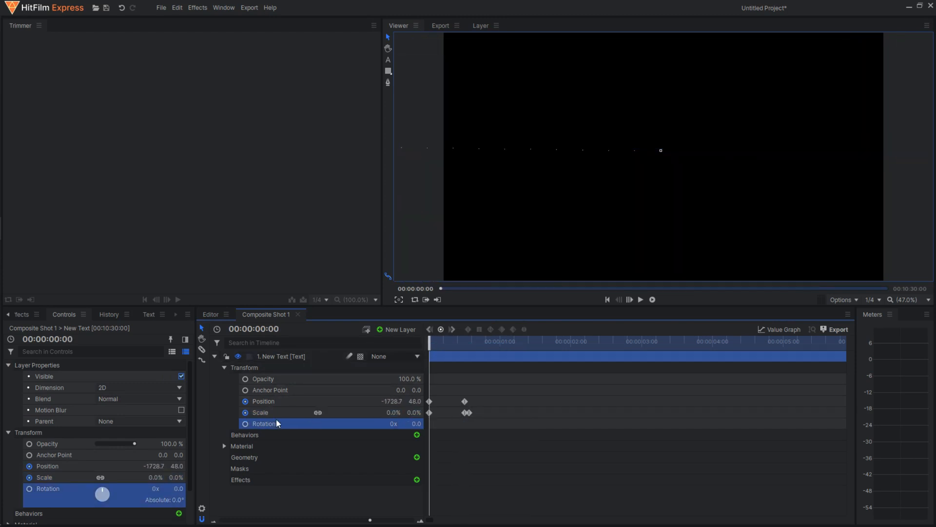
left_click(246, 425)
mouse_move(390, 424)
left_mouse_down()
mouse_move(935, 423)
mouse_move(404, 422)
left_mouse_up()
left_click(394, 424)
left_click(393, 424)
left_click(346, 421)
- Add a Rotation keyframe of 2x at 00:00:00:15 and preview the spinning text
left_click_drag(431, 343, 466, 345)
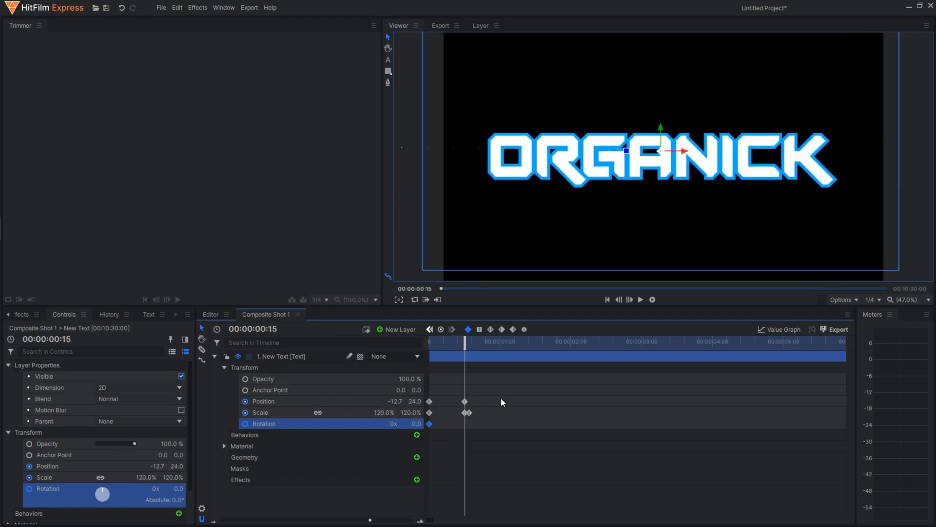
left_click(465, 412)
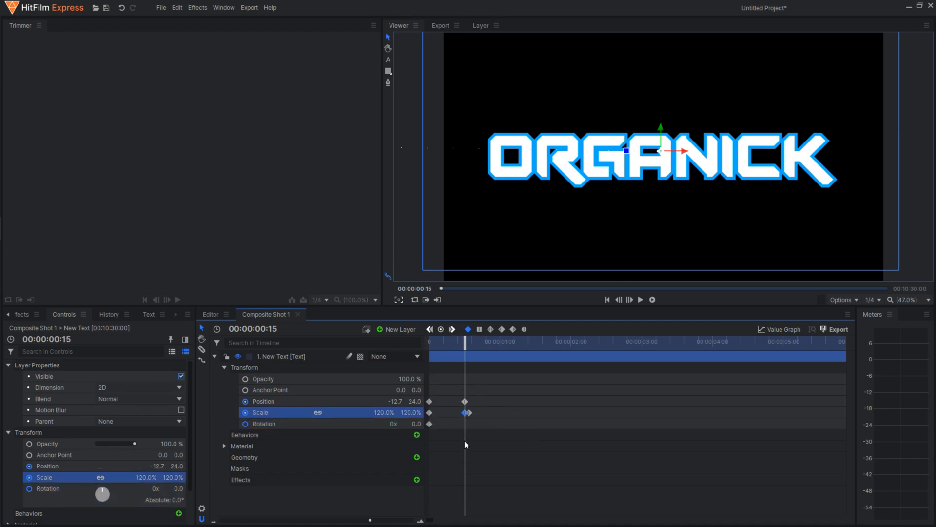
left_click(348, 425)
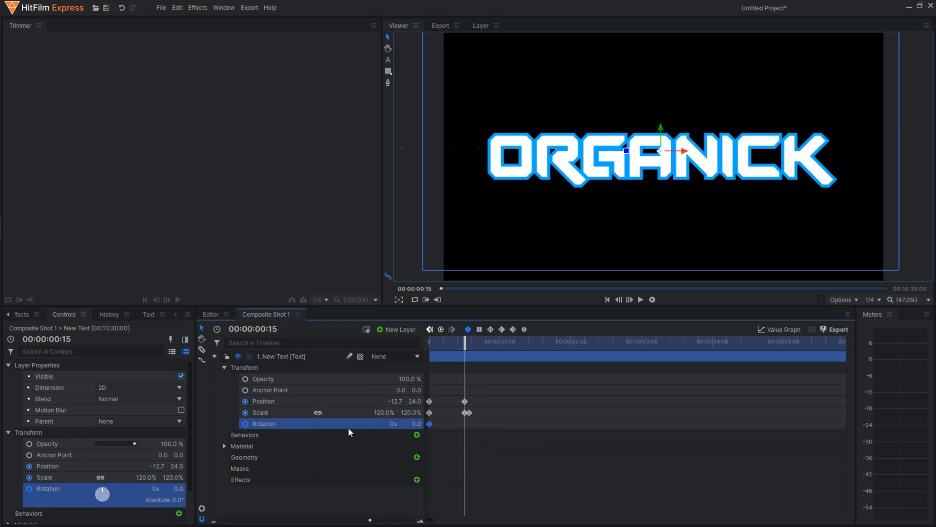
left_click(395, 424)
type("2")
key("Return")
left_click(641, 299)
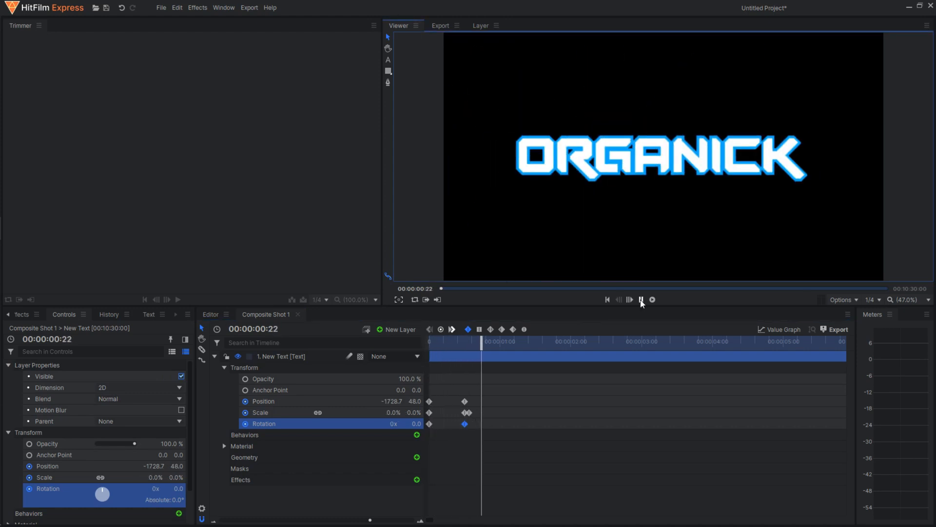
left_click(641, 301)
mouse_move(456, 344)
left_mouse_down()
mouse_move(417, 339)
mouse_move(471, 336)
mouse_move(448, 337)
left_mouse_up()
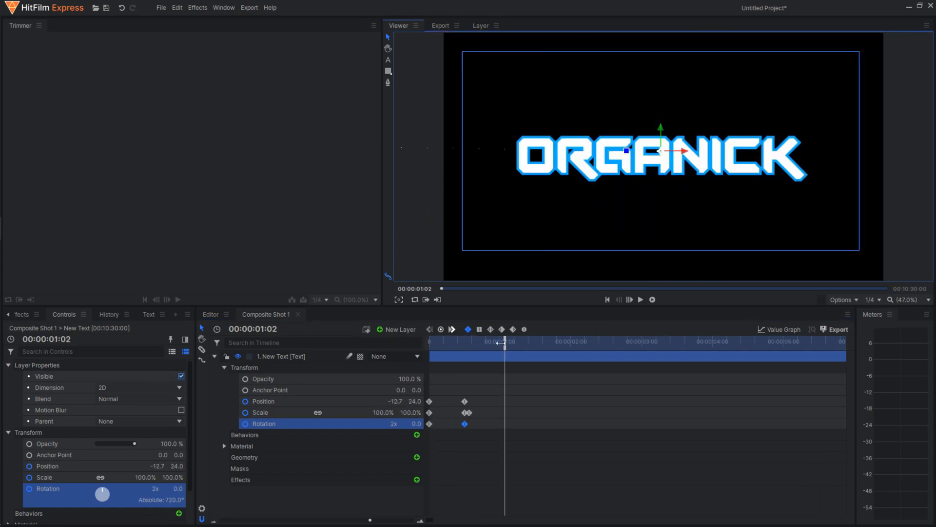
- Reduce the Rotation keyframe at 00:00:00:15 to 1x and play back the animation from the start
left_click_drag(505, 344, 465, 349)
left_click(393, 423)
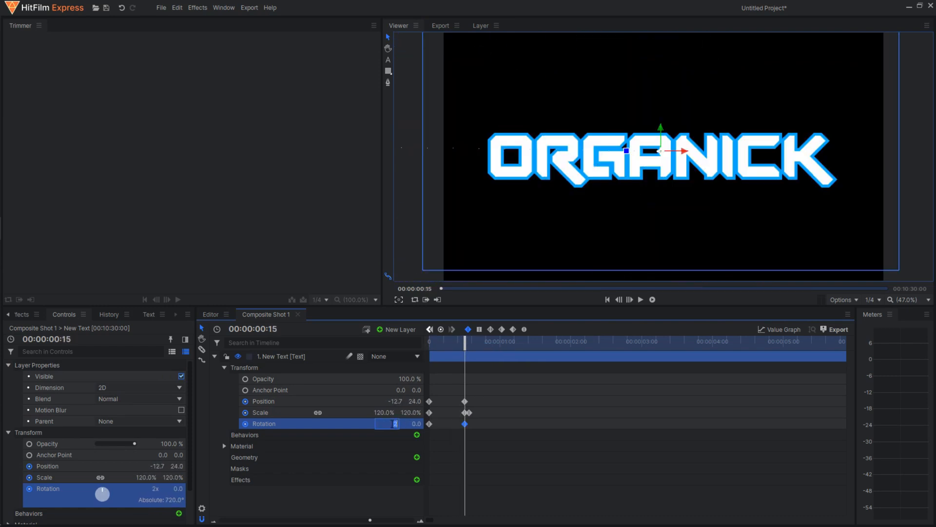
left_click(641, 300)
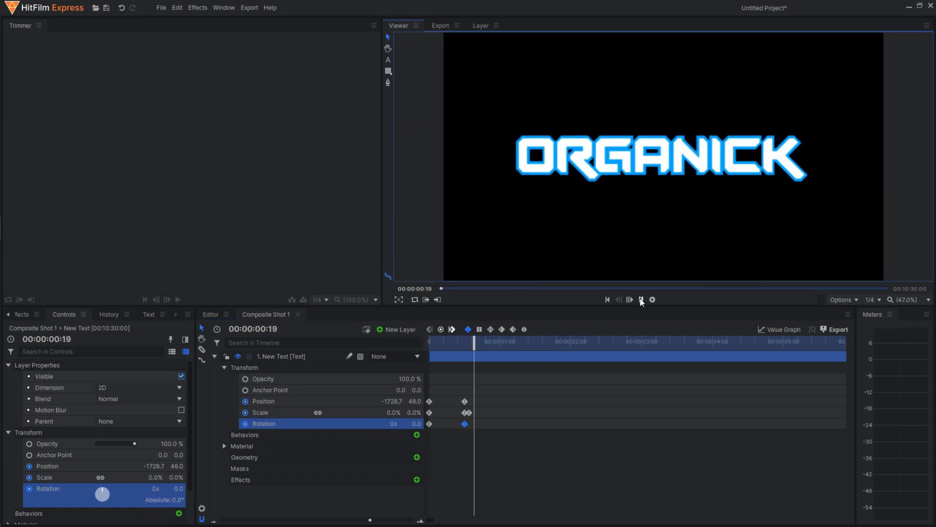
left_click(641, 300)
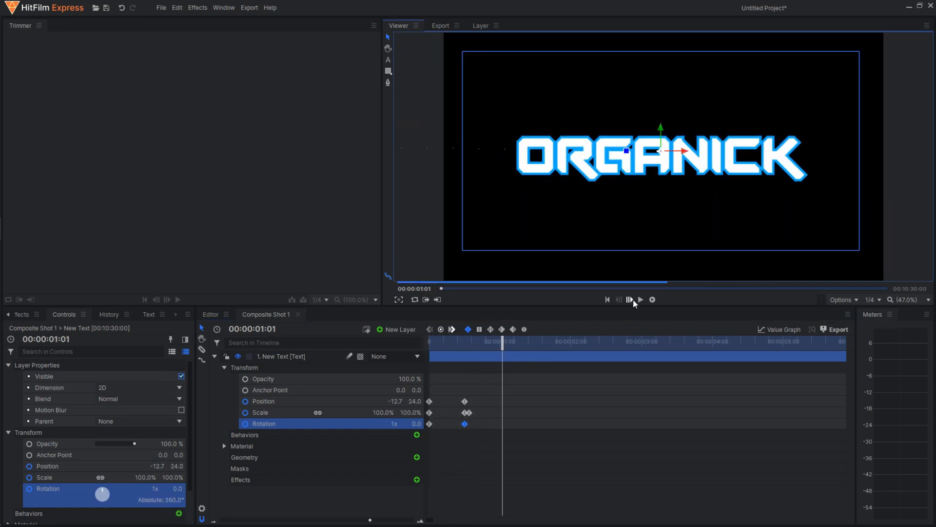
left_click_drag(463, 342, 428, 343)
left_click(641, 300)
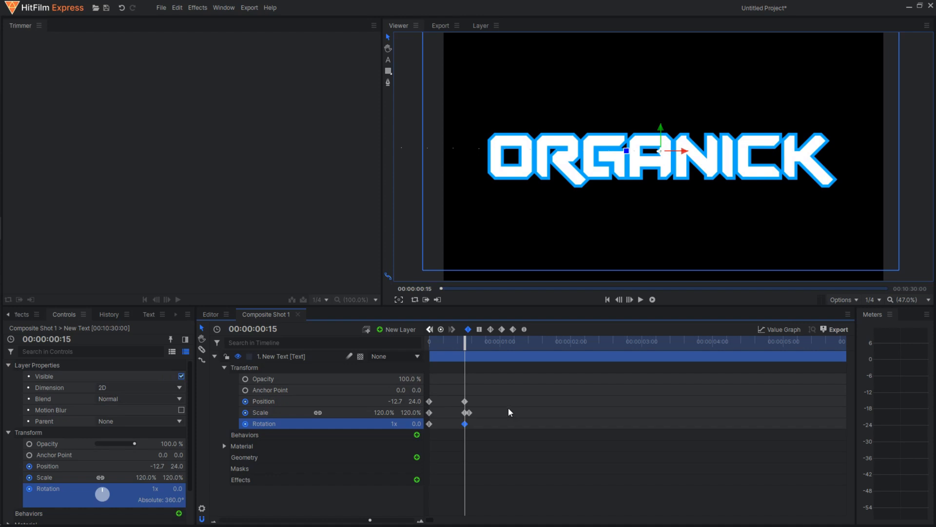
- Enable motion blur for the text layer and play back the animation from the start
left_click(307, 357)
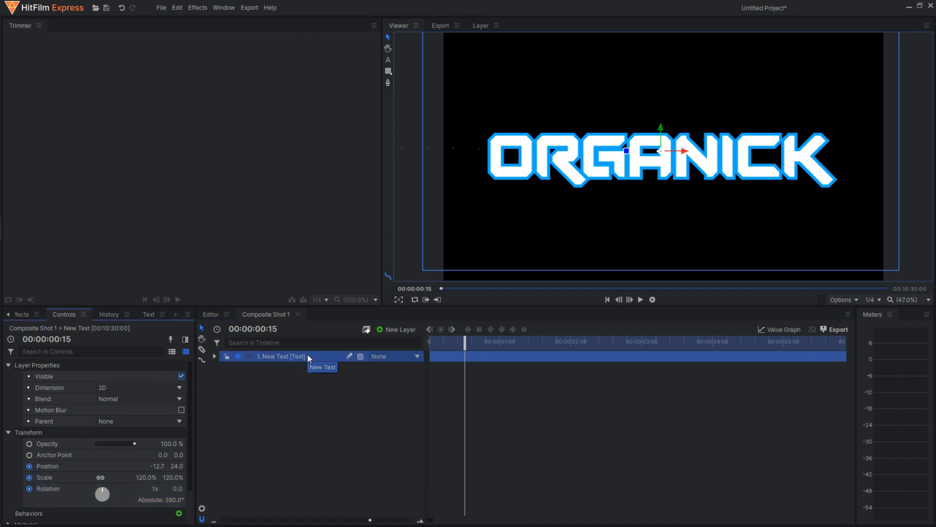
left_click(349, 357)
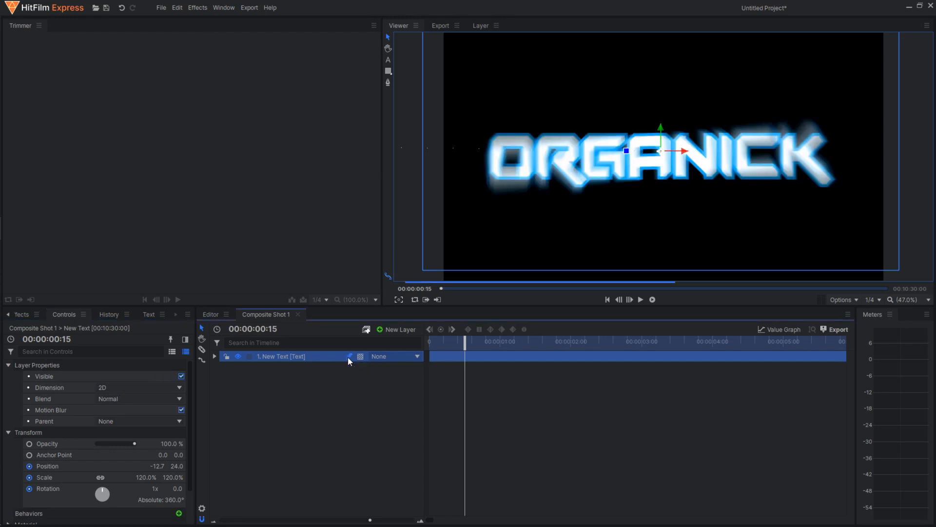
double_click(307, 357)
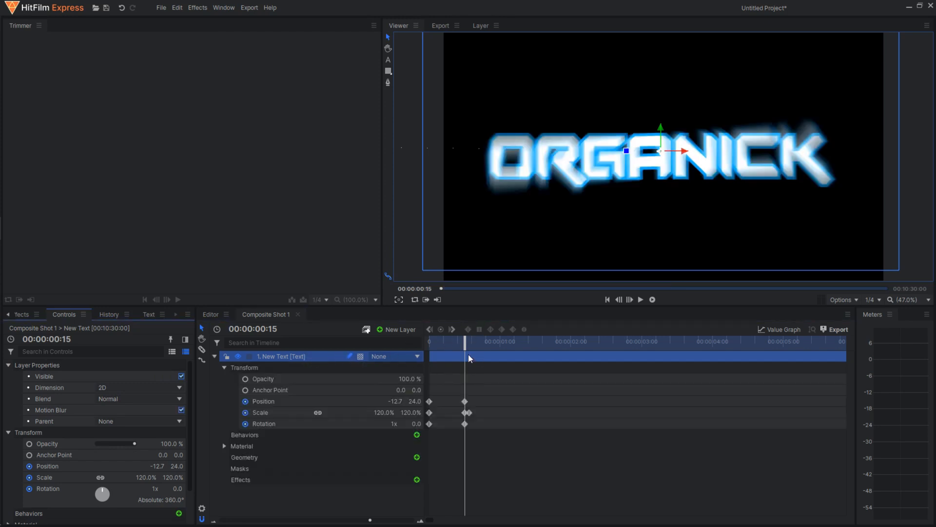
key("Home")
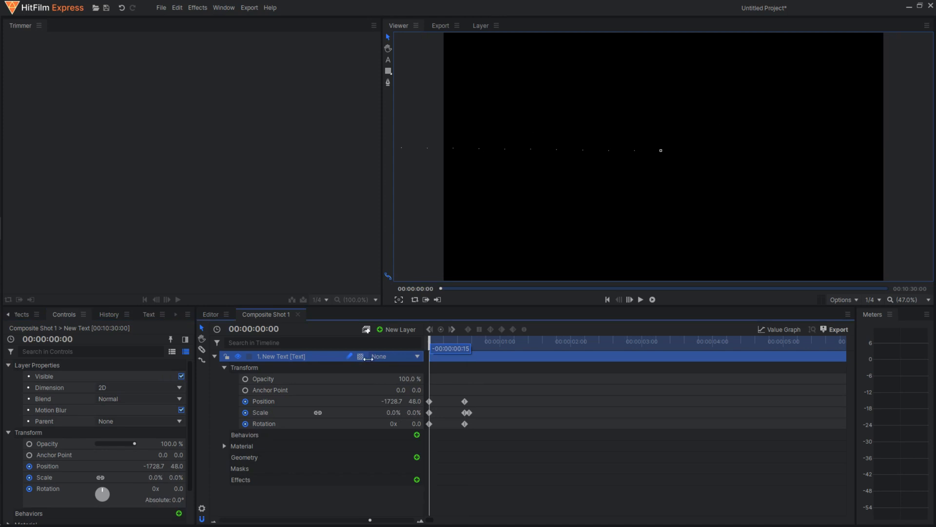
left_click(640, 299)
key("space")
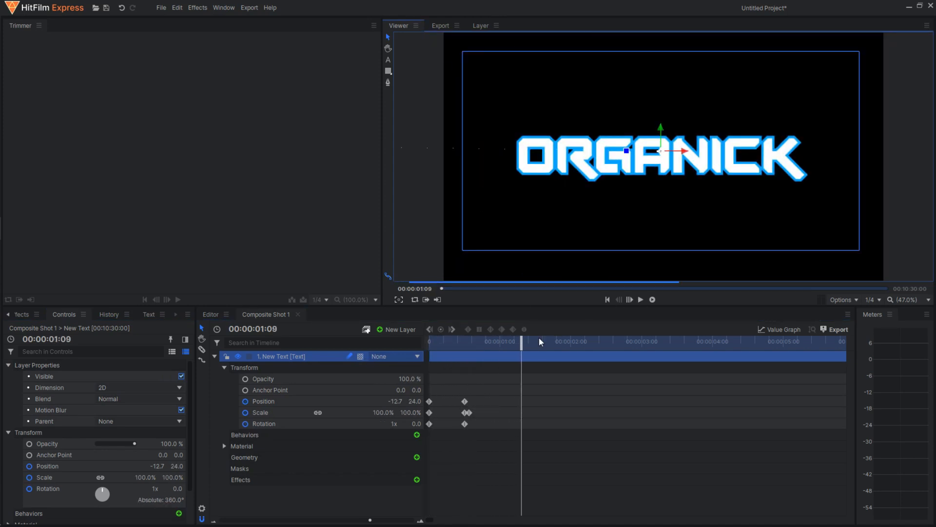
key("Home")
left_click(641, 300)
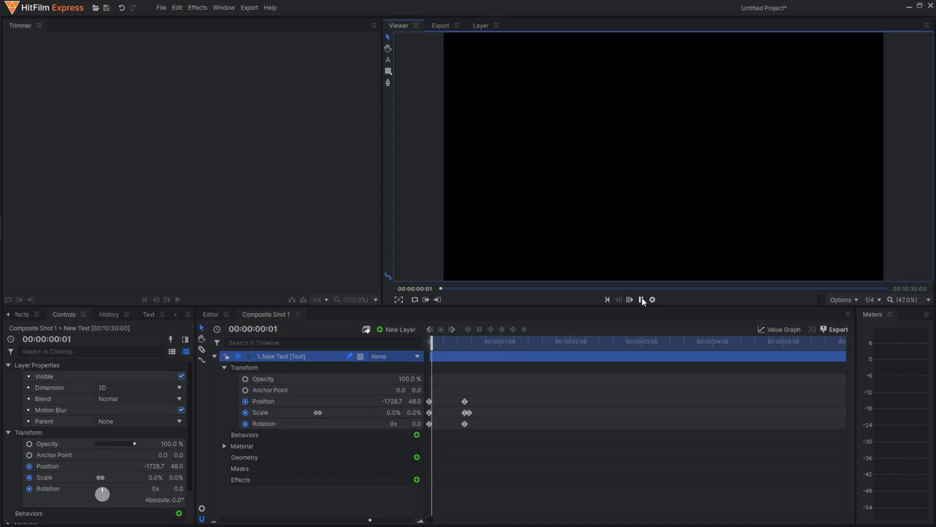
key("space")
- Convert all Position, Scale and Rotation keyframes to Manual Bezier and play back the animation from the start
left_click(469, 342)
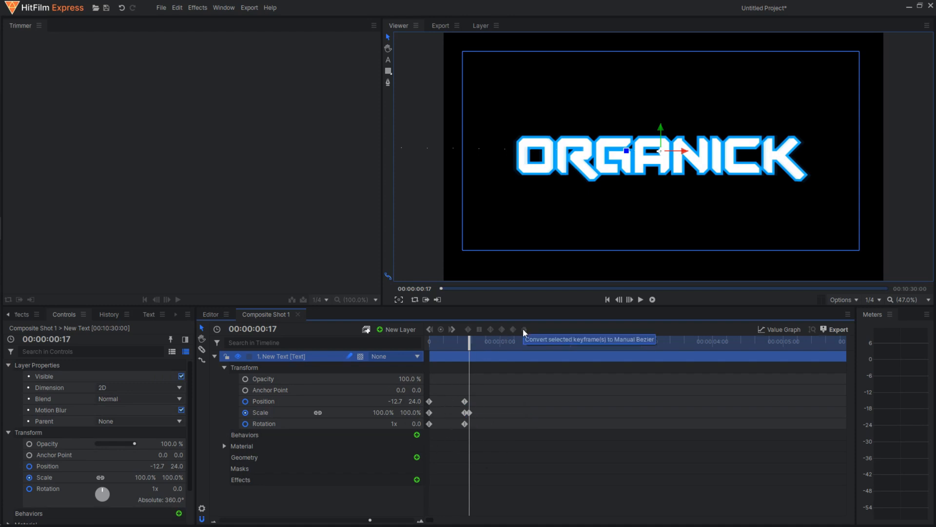
left_click_drag(536, 436, 427, 388)
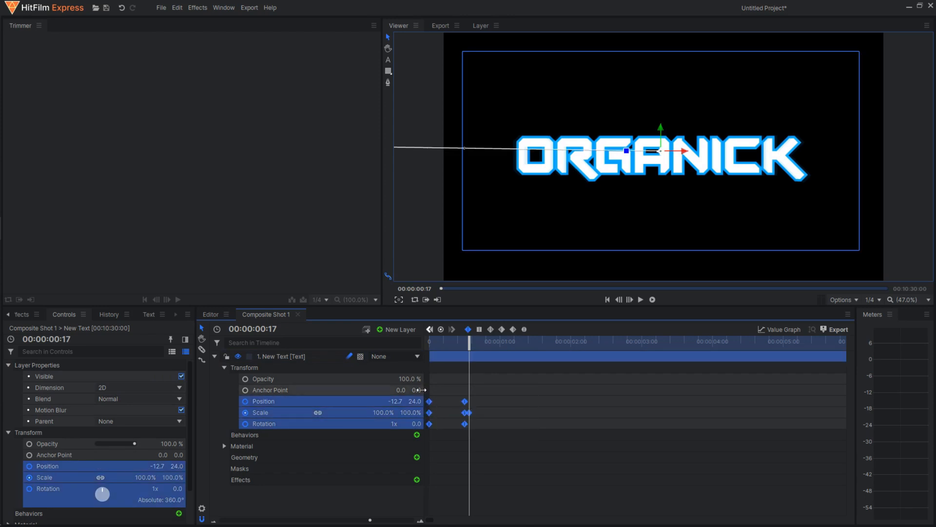
left_click(524, 330)
left_click_drag(470, 341, 428, 344)
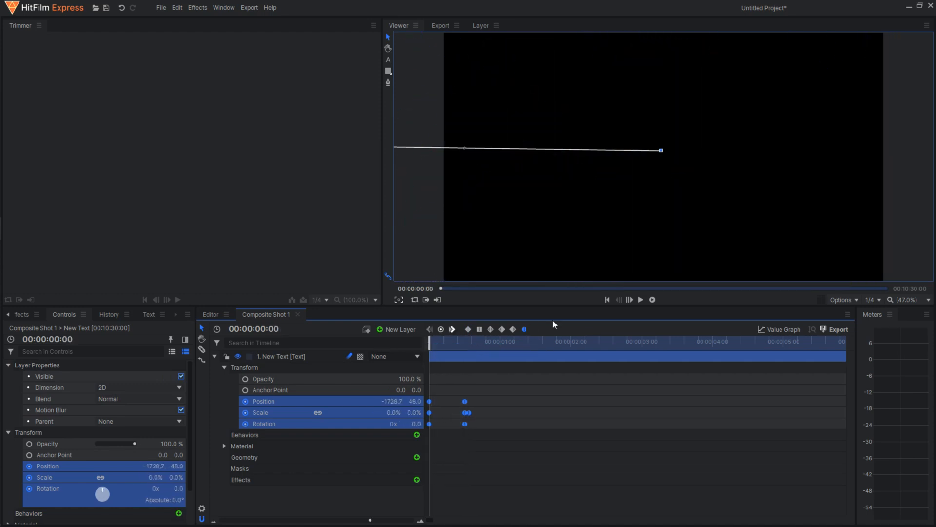
left_click(639, 302)
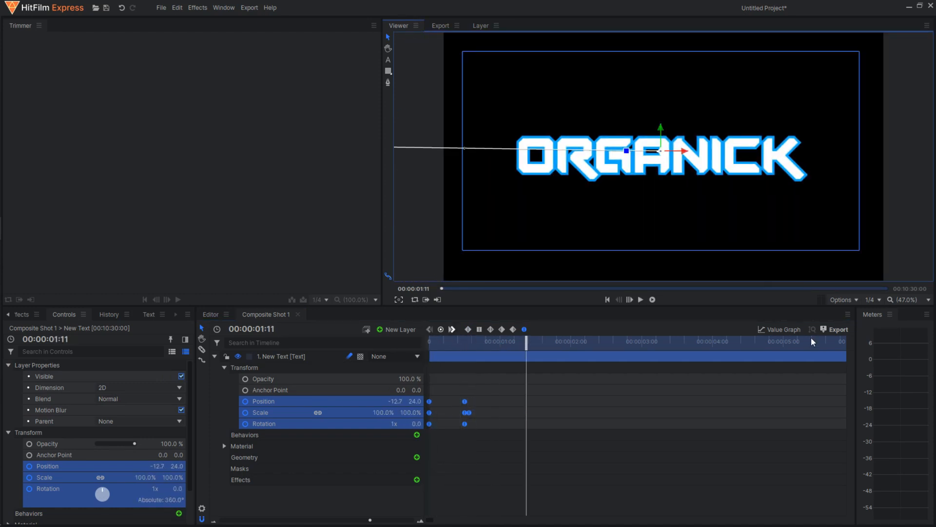
- Show the text layer's animation curve in the value graph, enlarge its time scale and scrub to 00:00:00:10
left_click(776, 329)
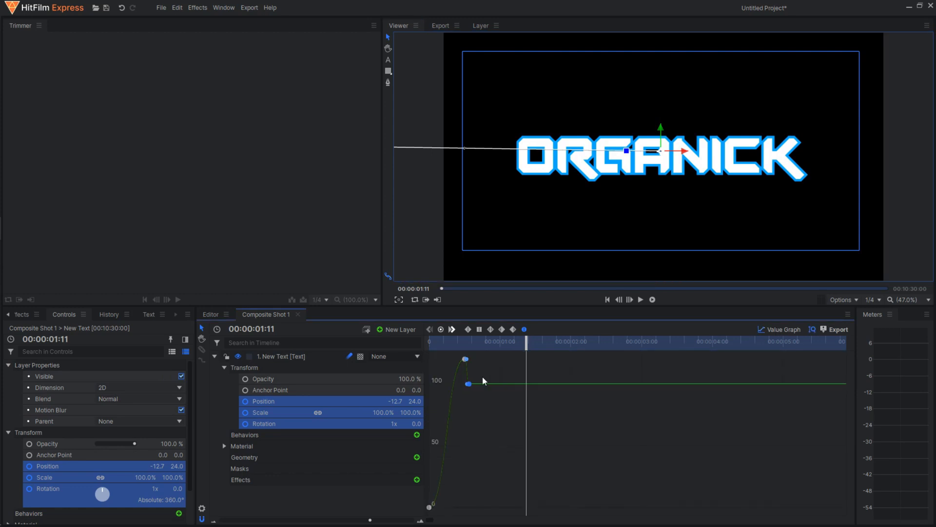
key("h")
left_click_drag(627, 402, 626, 398)
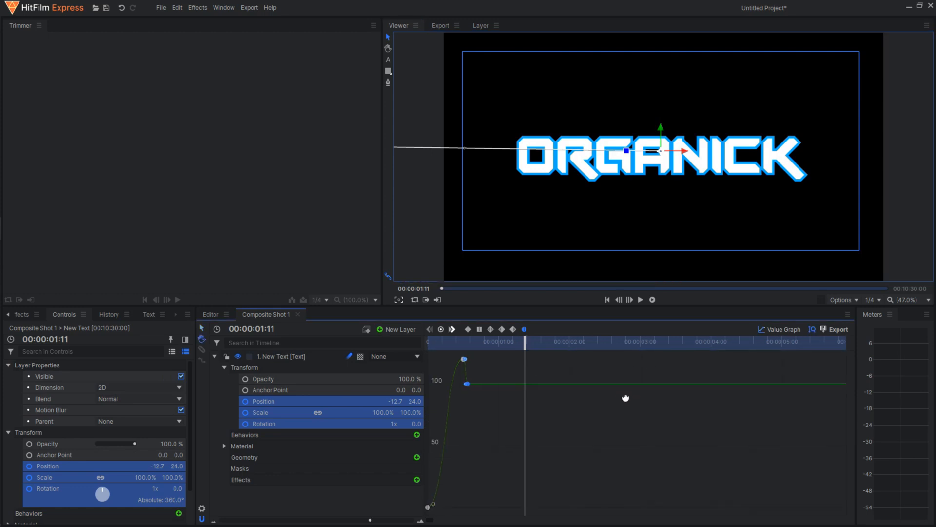
left_click_drag(600, 418, 618, 420)
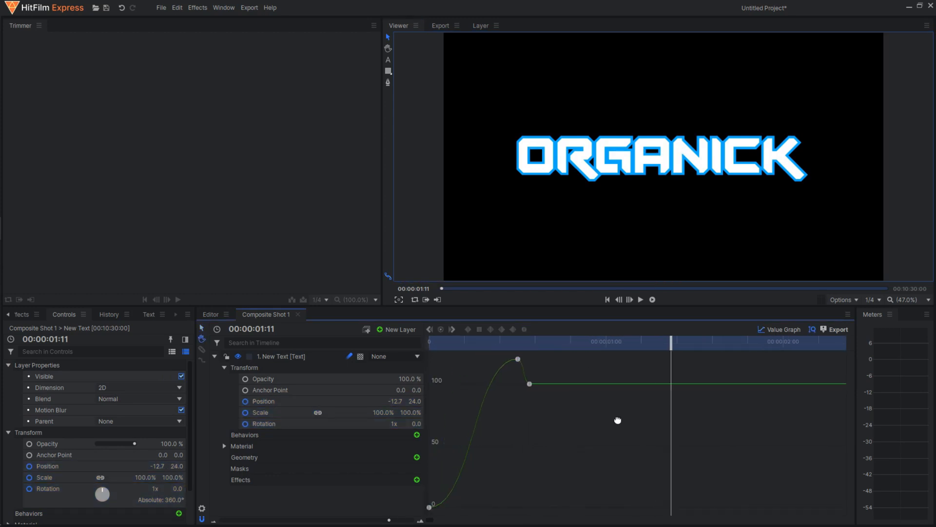
left_click_drag(426, 342, 488, 342)
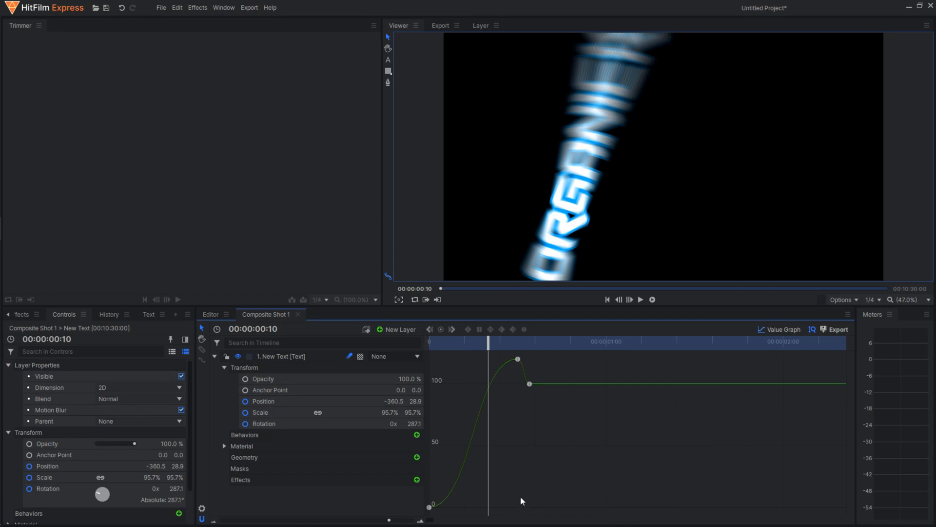
- Convert all Scale keyframes in the value graph to Linear and scrub to 00:00:00:15
left_click_drag(546, 504, 429, 351)
left_click(468, 329)
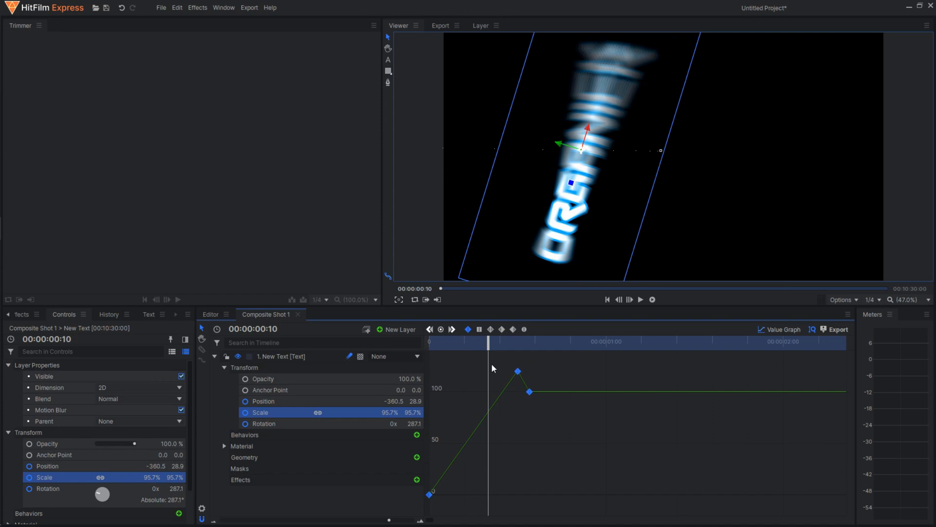
left_click_drag(493, 342, 518, 348)
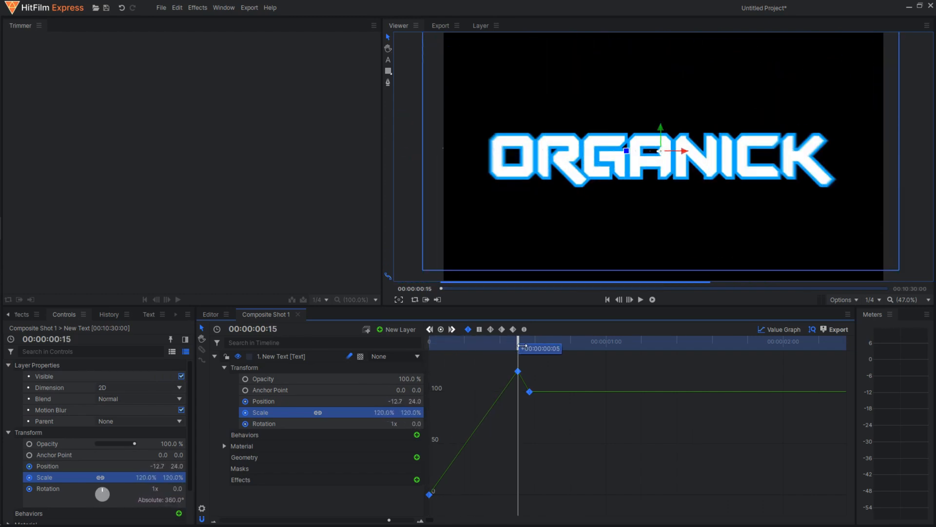
- Convert the selected Scale keyframes back to Manual Bezier and scrub to 00:00:00:03
left_click(525, 330)
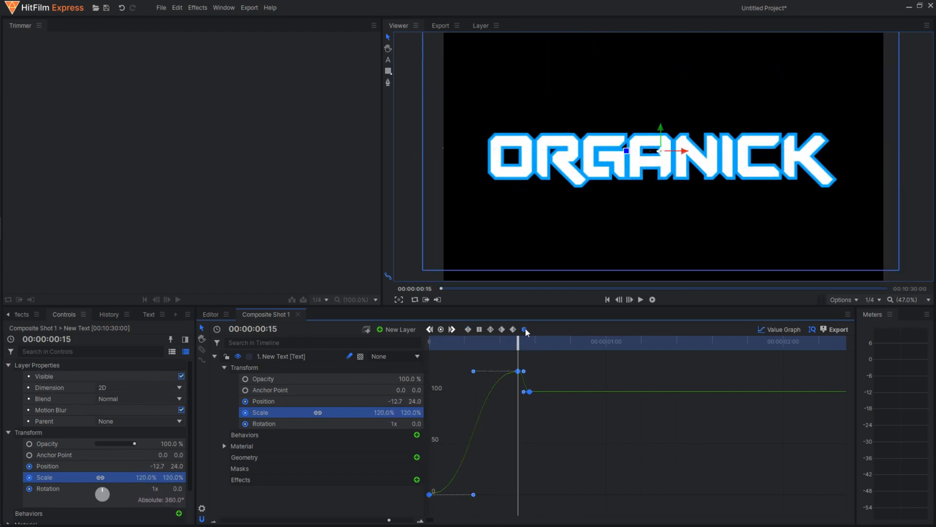
left_click_drag(518, 341, 447, 349)
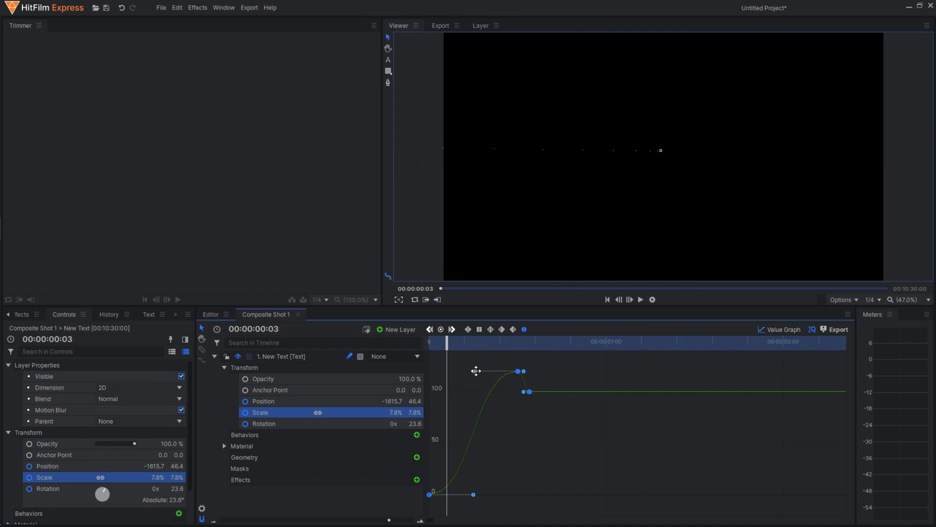
- Reshape the Scale curve by raising the second keyframe's incoming Bezier handle above the curve and lowering the first keyframe's outgoing handle to about -50
left_click_drag(474, 371, 496, 311)
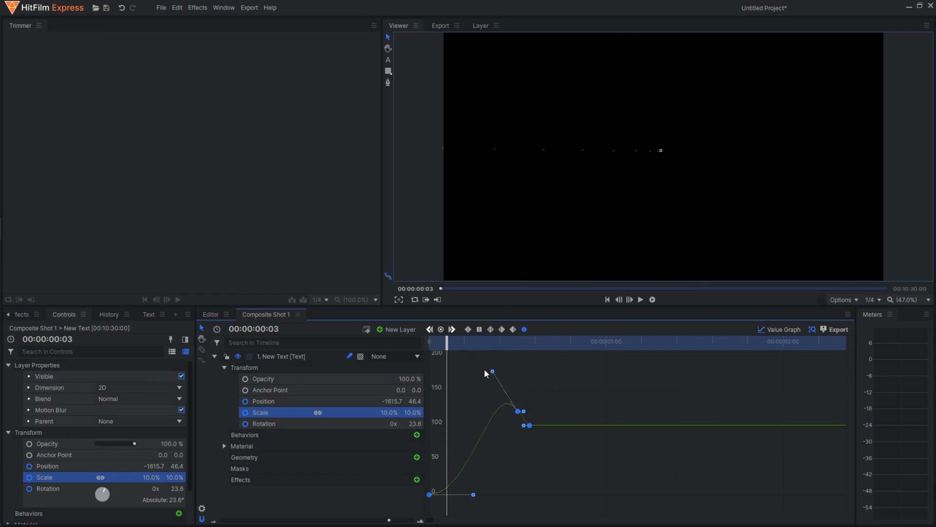
left_click_drag(473, 495, 464, 524)
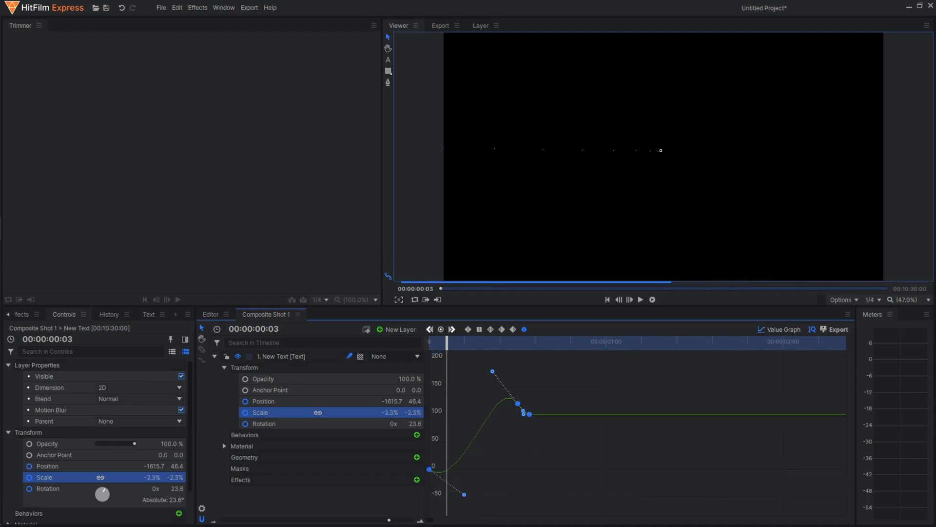
- Play back the text animation twice from the start and scrub through its fast section to 00:00:00:13
left_click_drag(446, 341, 400, 339)
left_click(641, 300)
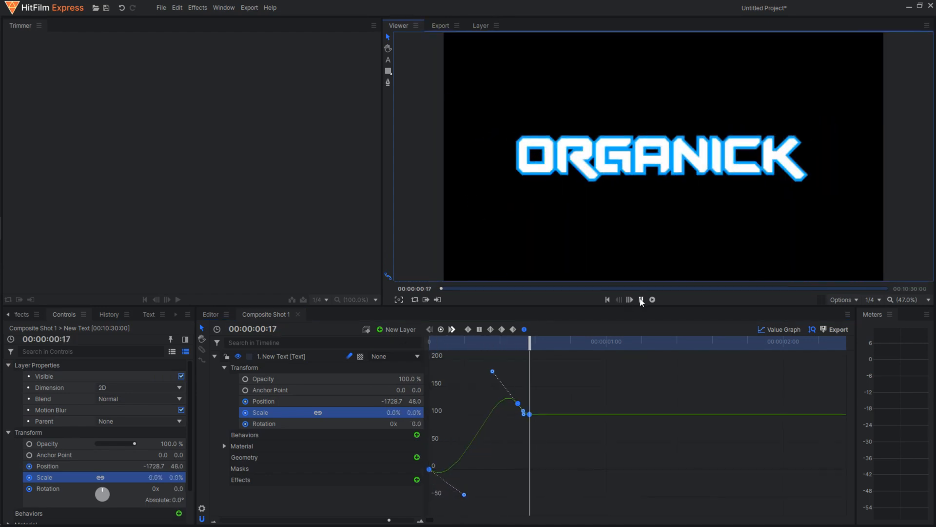
left_click(640, 300)
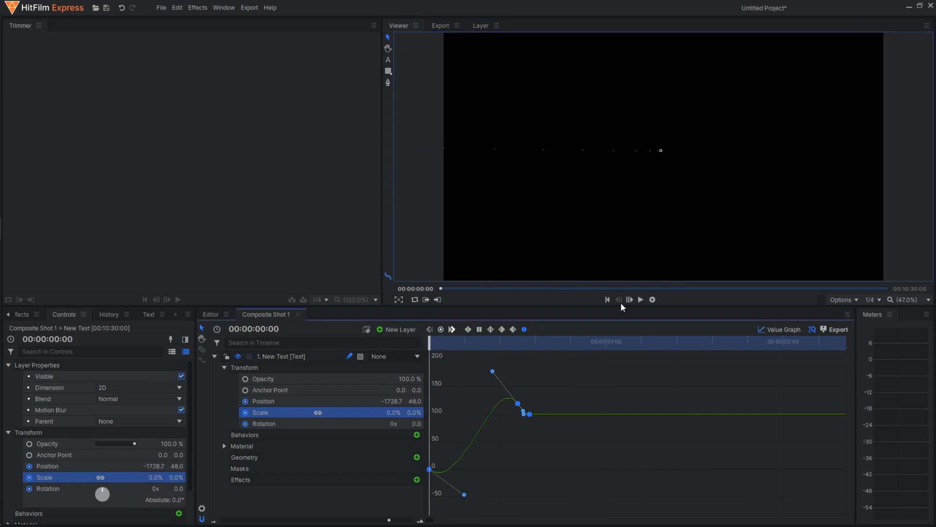
left_click(641, 300)
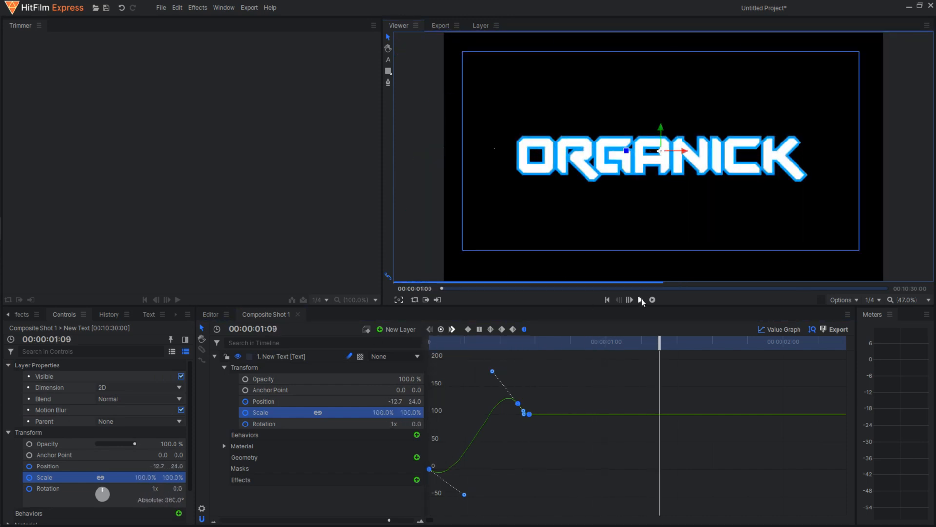
left_click(512, 341)
left_click_drag(496, 344, 543, 329)
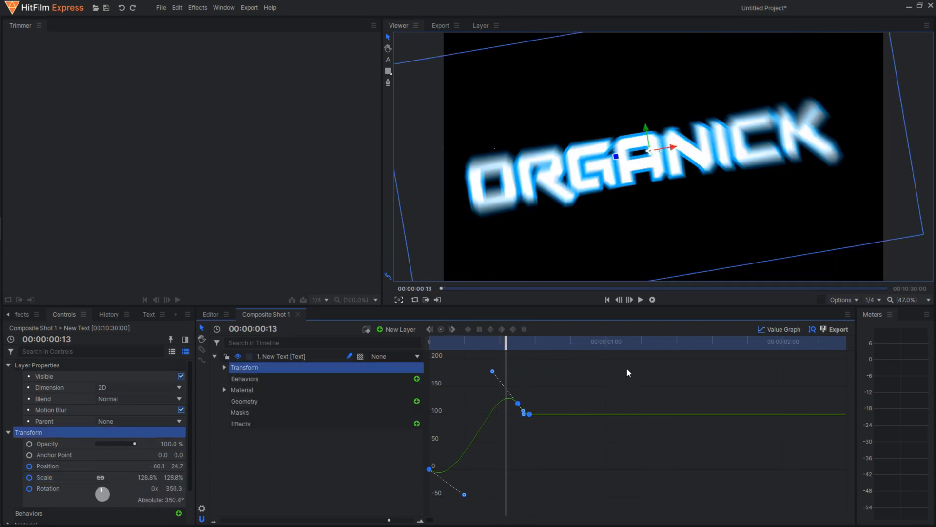